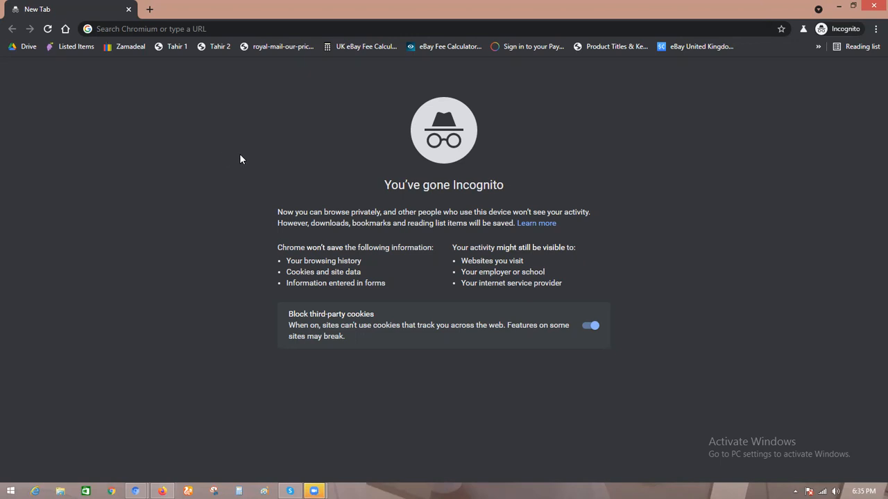
Step: Go to ebay.co.uk and accept all cookies
click(270, 28)
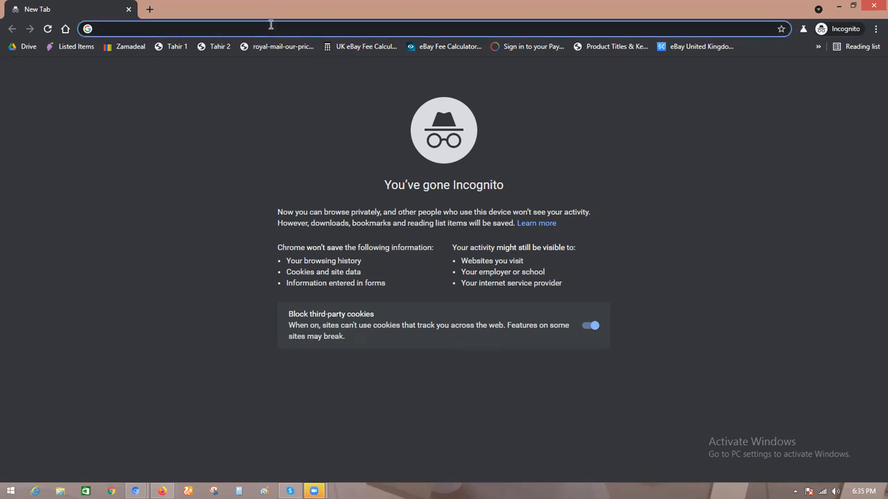
text(ebay.co)
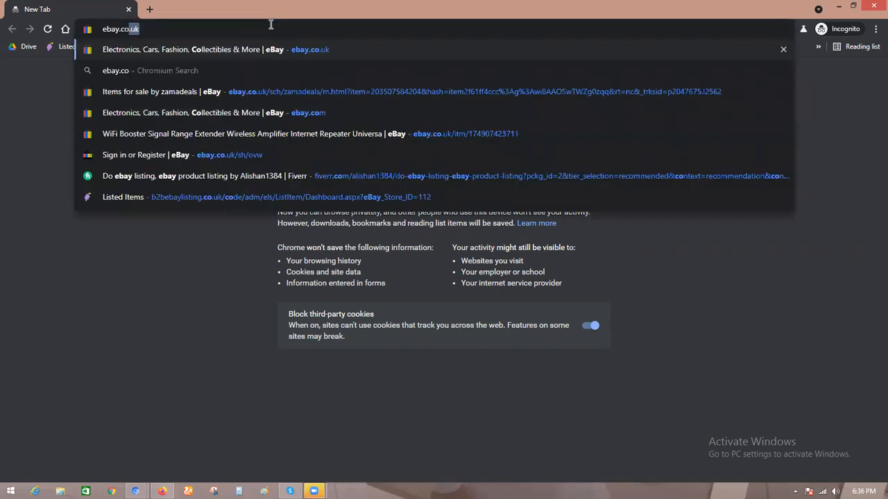
text(.uk)
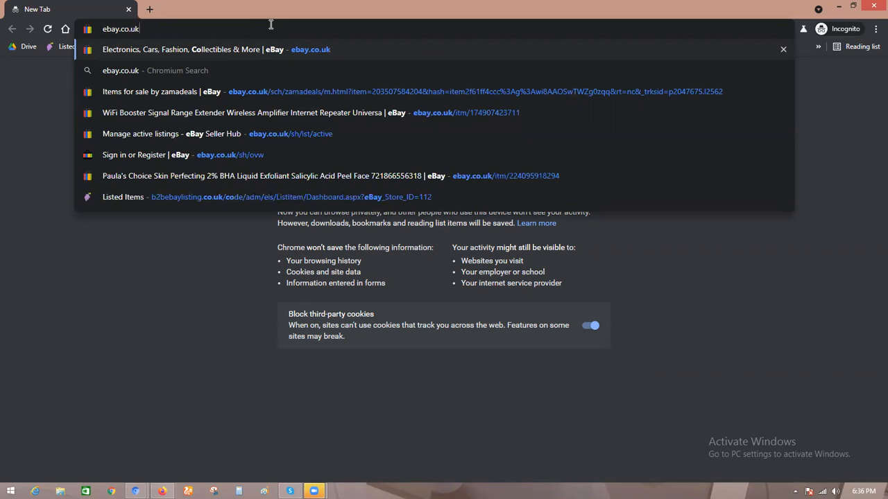
key(Return)
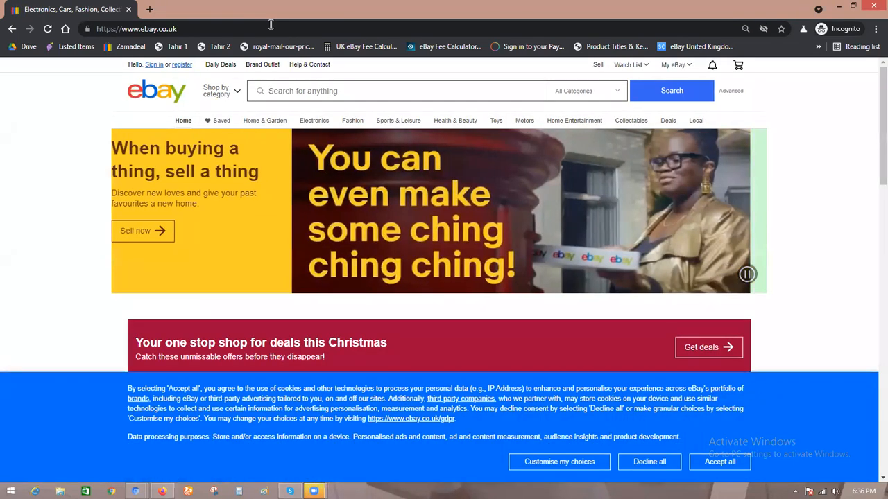
click(720, 469)
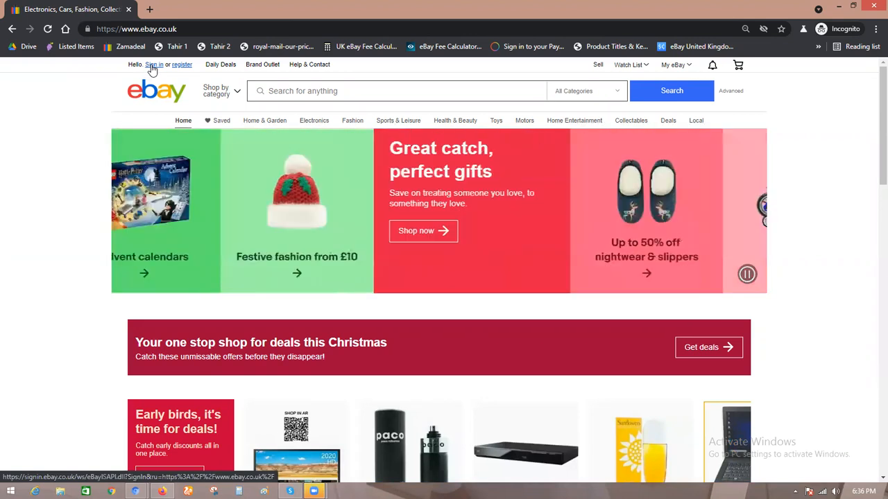
Step: Open the eBay account registration page for a personal account
click(153, 66)
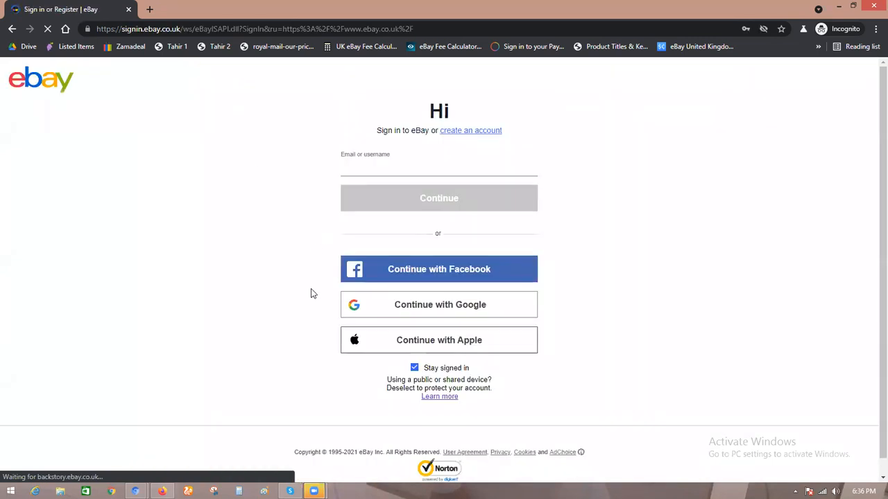
key(alt+Left)
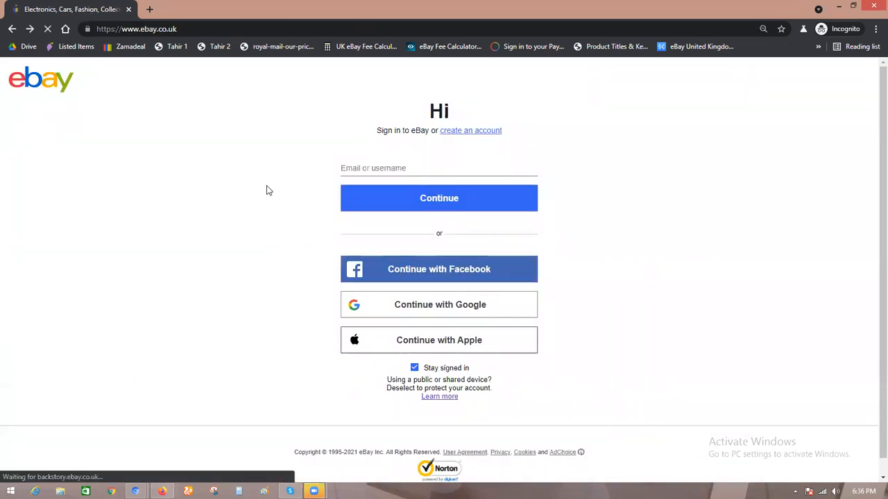
click(182, 66)
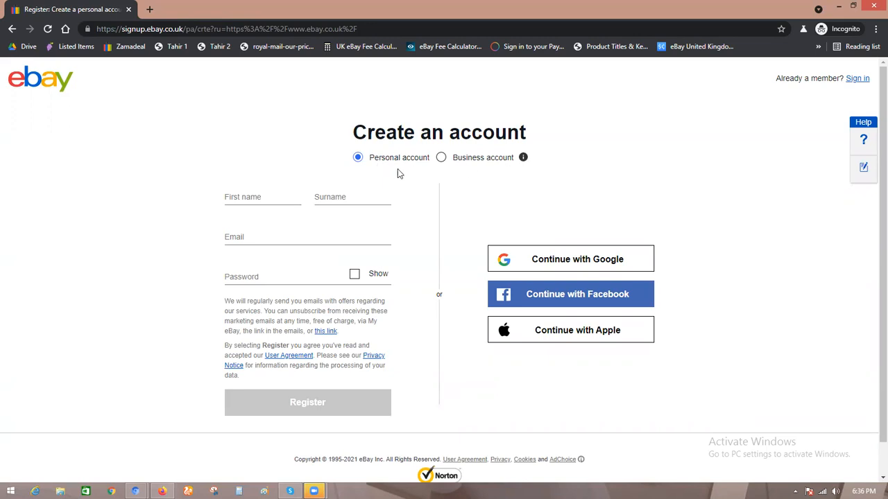
click(258, 195)
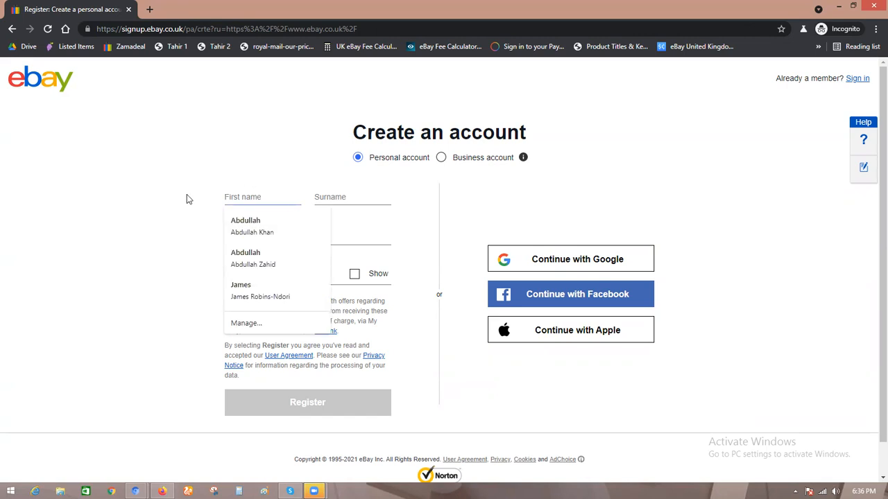
click(164, 192)
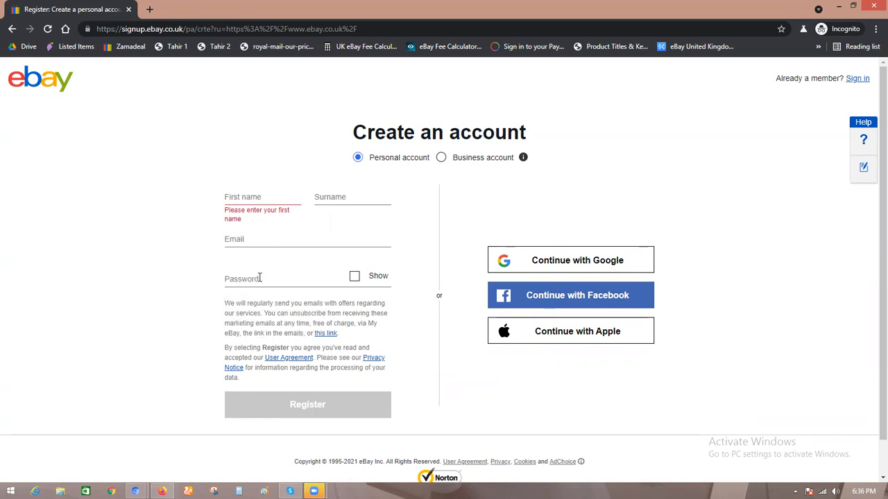
Step: Open emailfake.com in a new tab to get a temporary email address
click(149, 9)
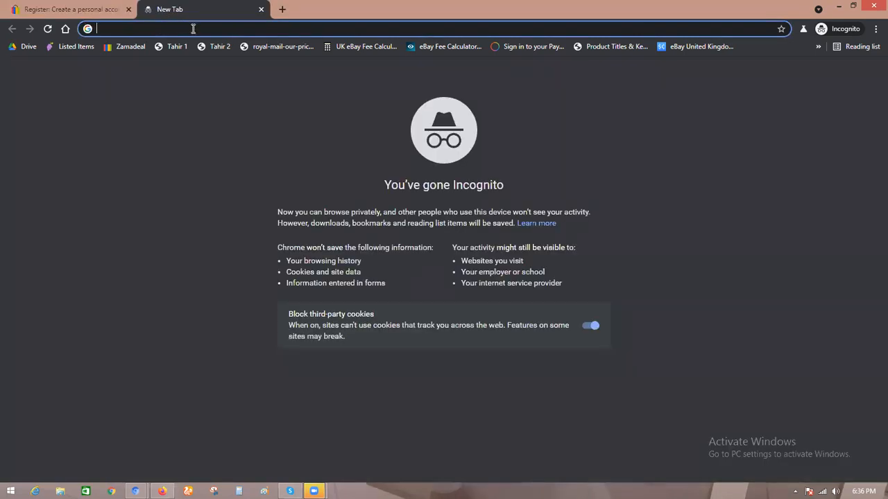
text(emailfake.com)
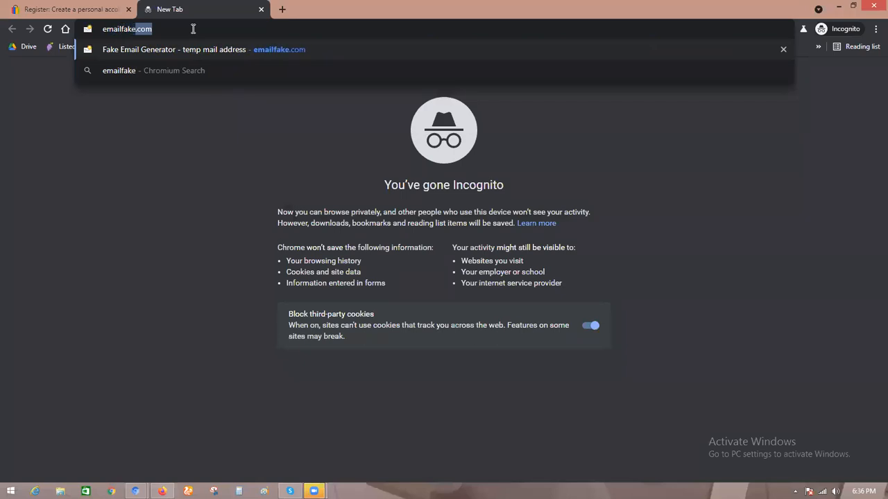
key(Return)
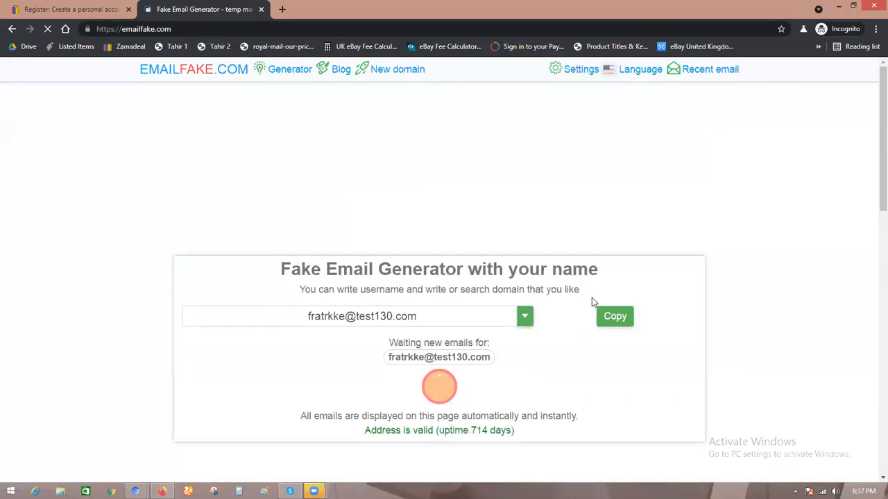
click(62, 10)
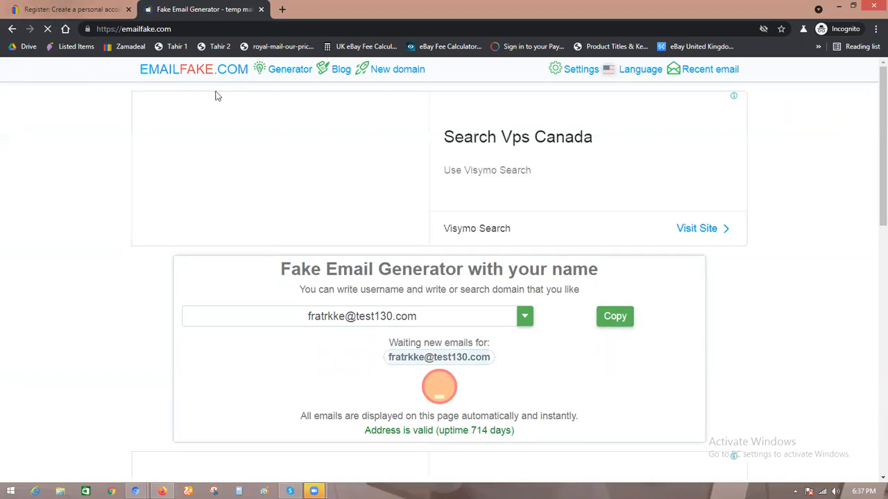
Step: Fill in the first name and surname and paste the temporary email address into the registration form
click(273, 195)
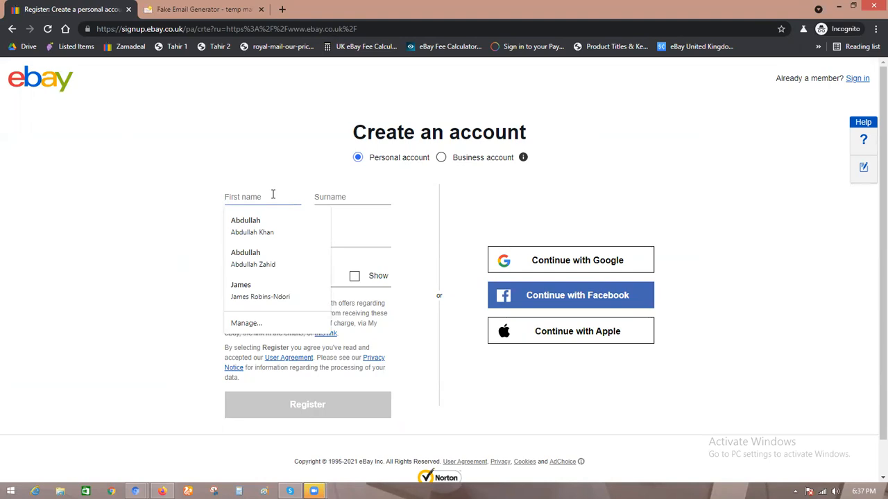
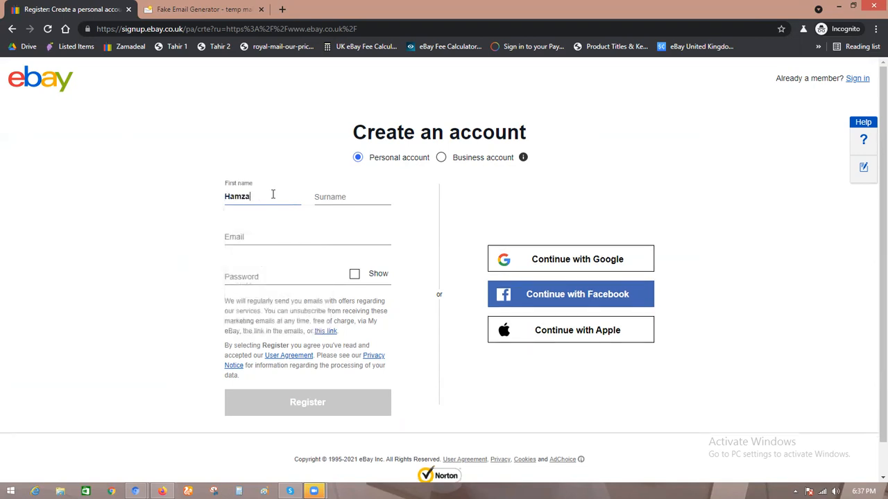
click(349, 195)
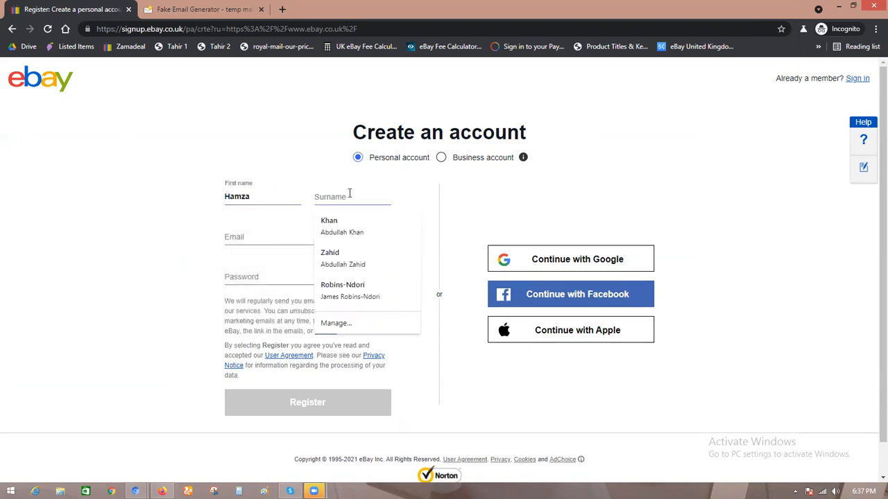
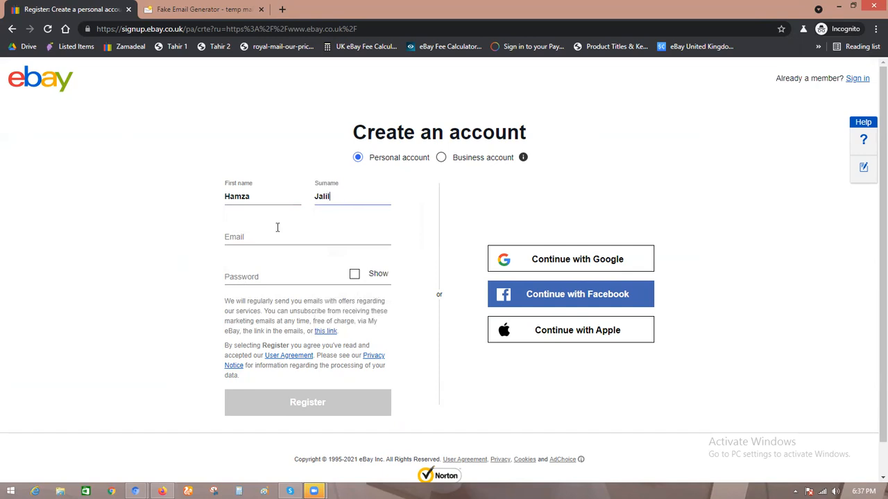
click(277, 233)
key(ctrl+v)
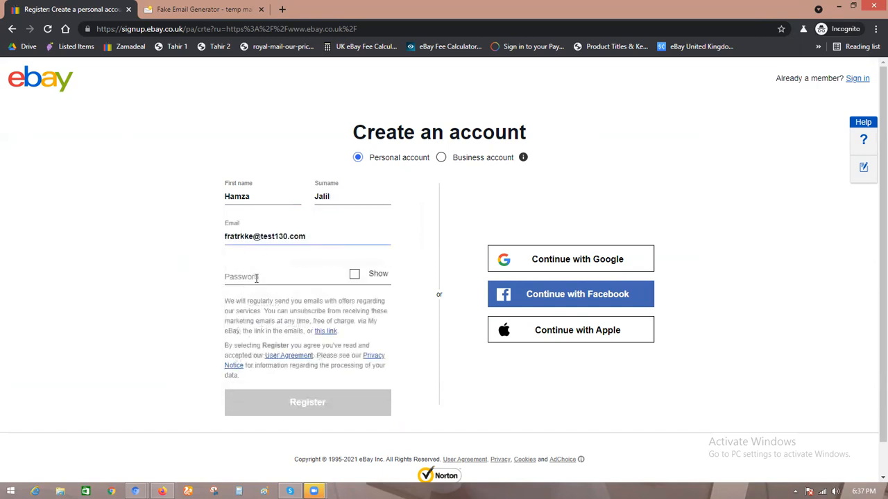
Step: Enter the account password and register the new eBay account
click(261, 276)
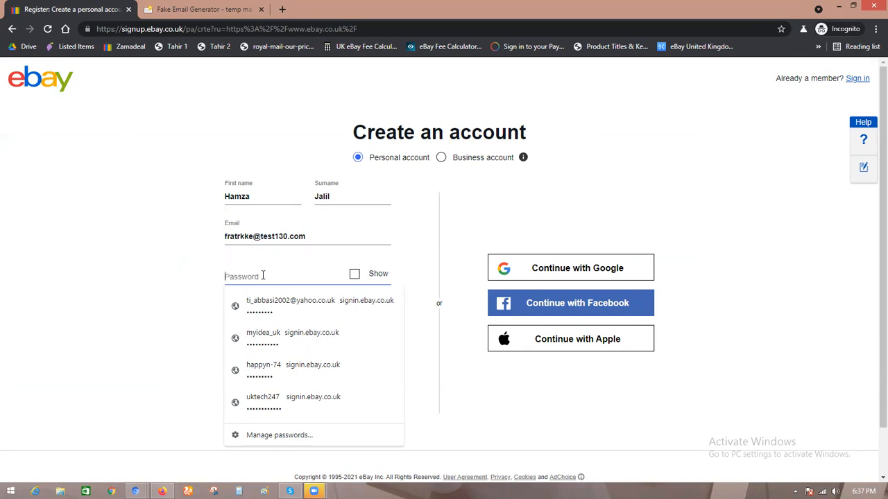
text(a)
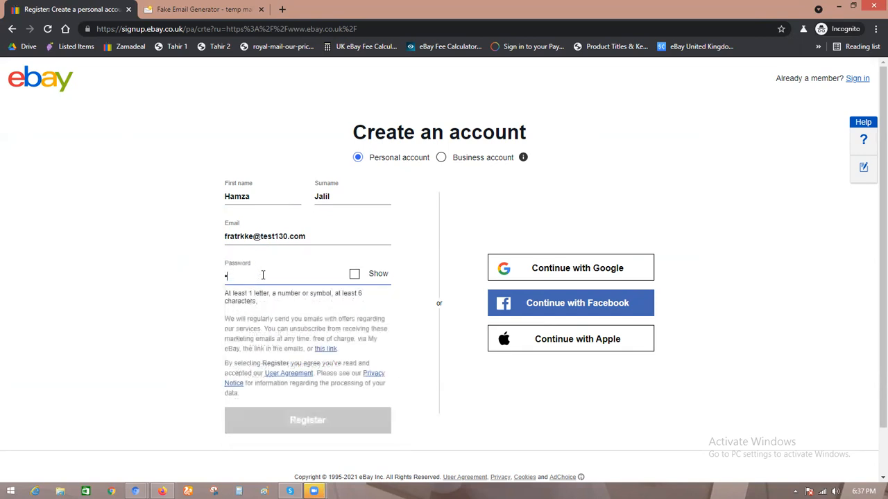
text(abc)
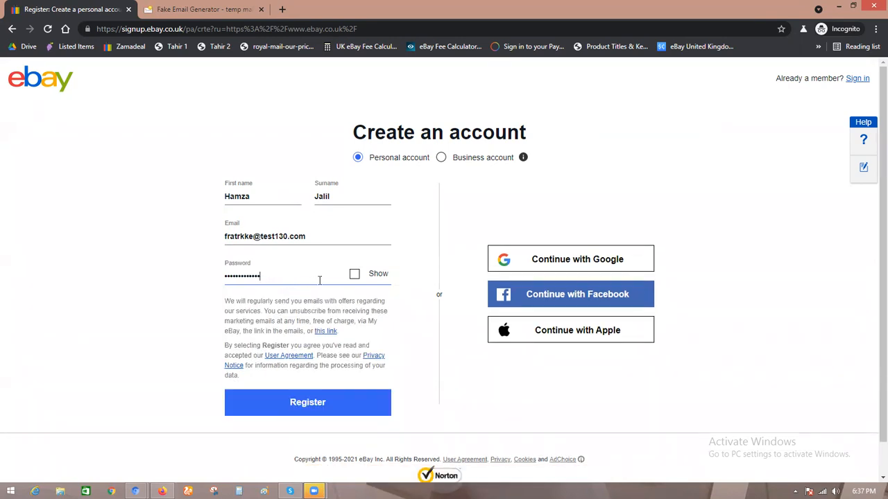
click(316, 412)
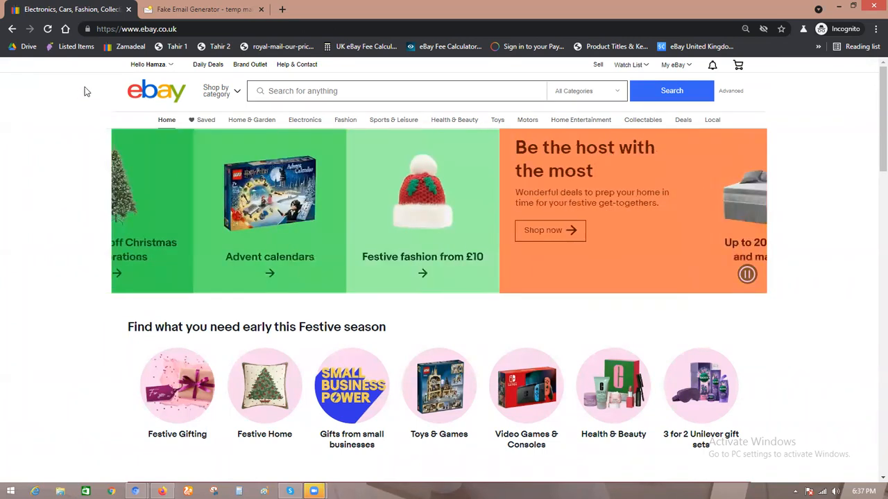
Step: Open Personal information from the account settings
mouse_move(157, 66)
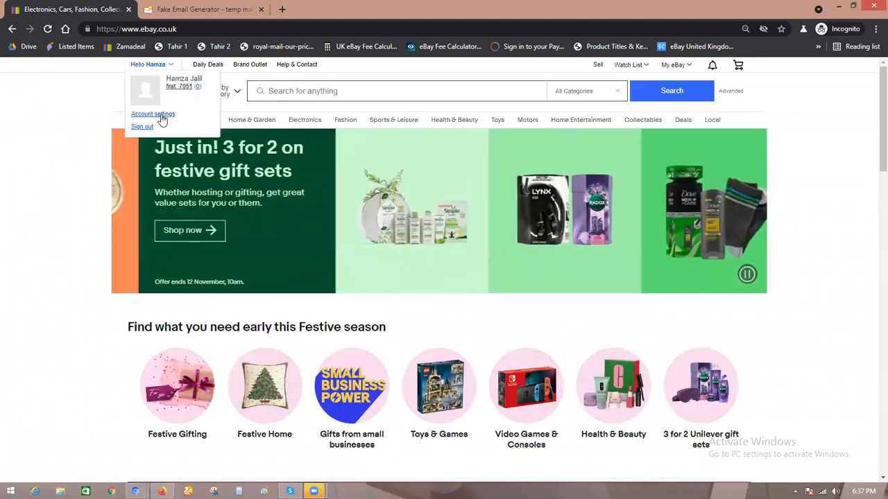
click(161, 115)
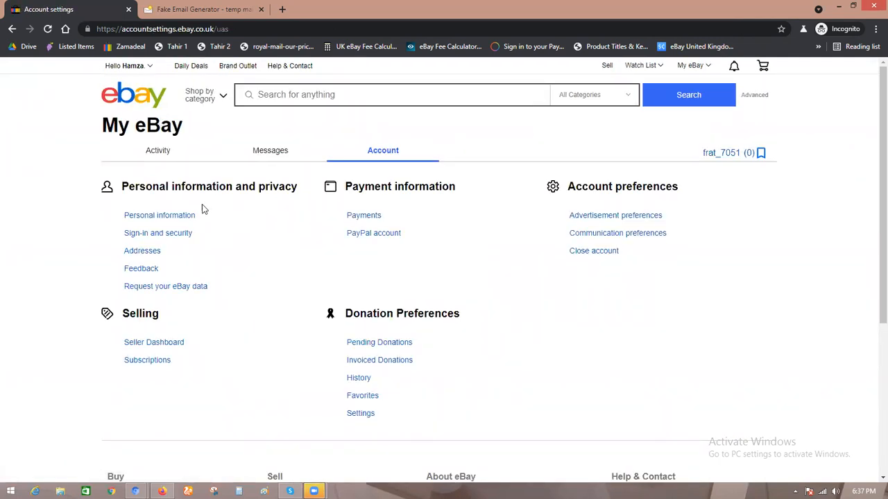
click(148, 217)
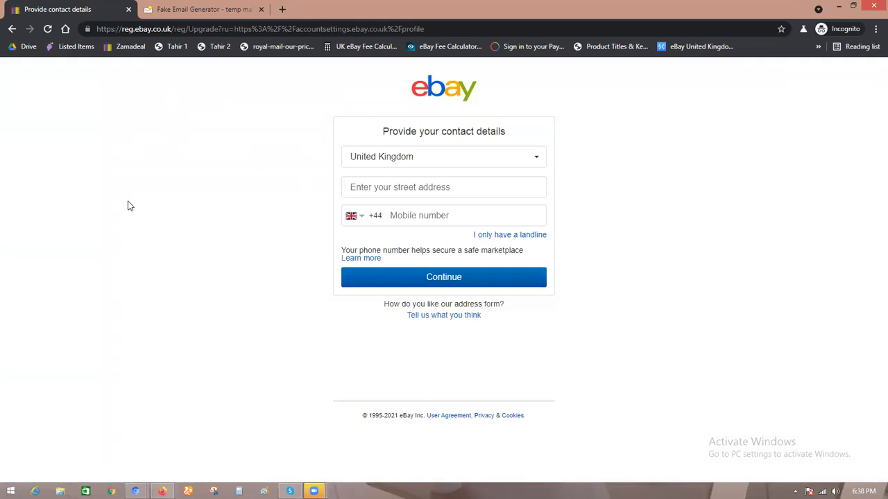
click(434, 157)
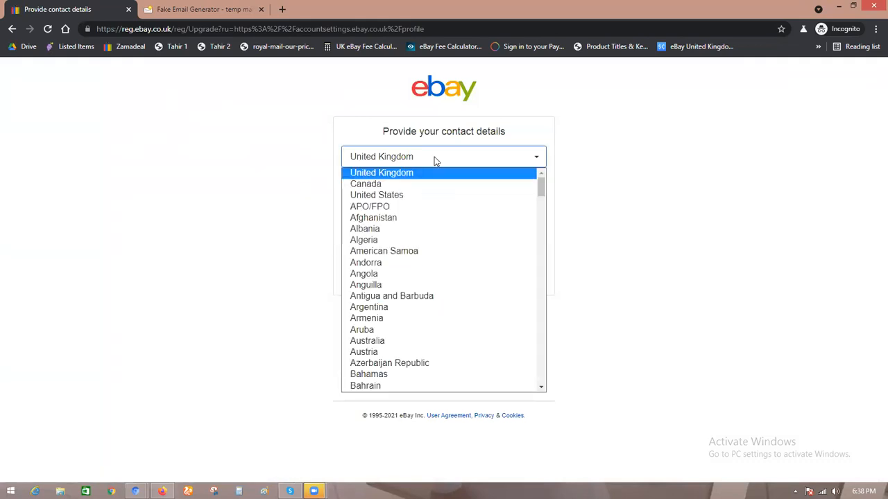
click(434, 157)
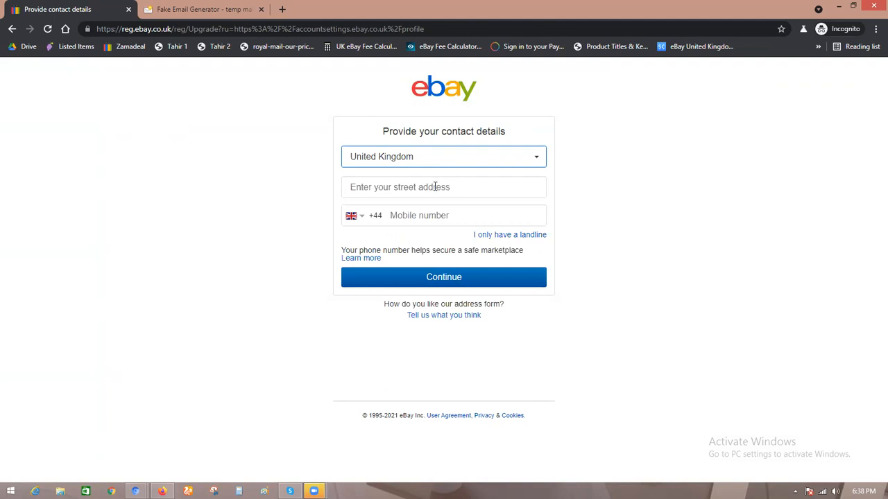
click(435, 187)
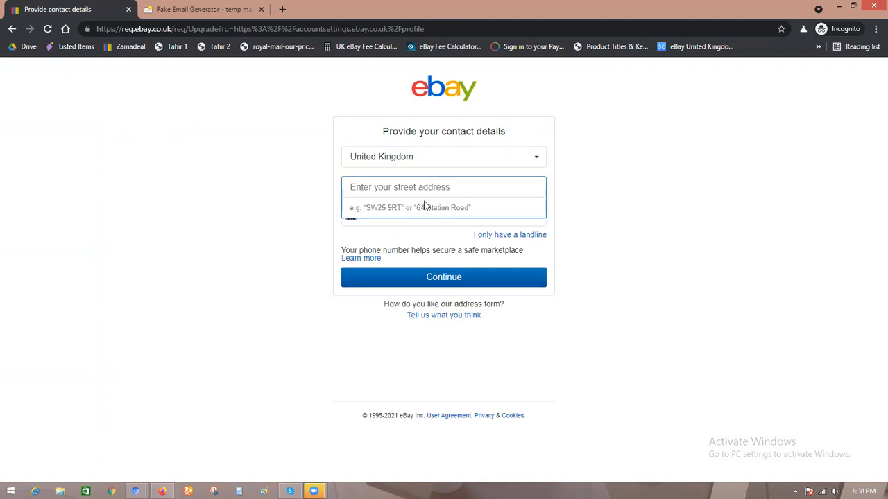
click(299, 194)
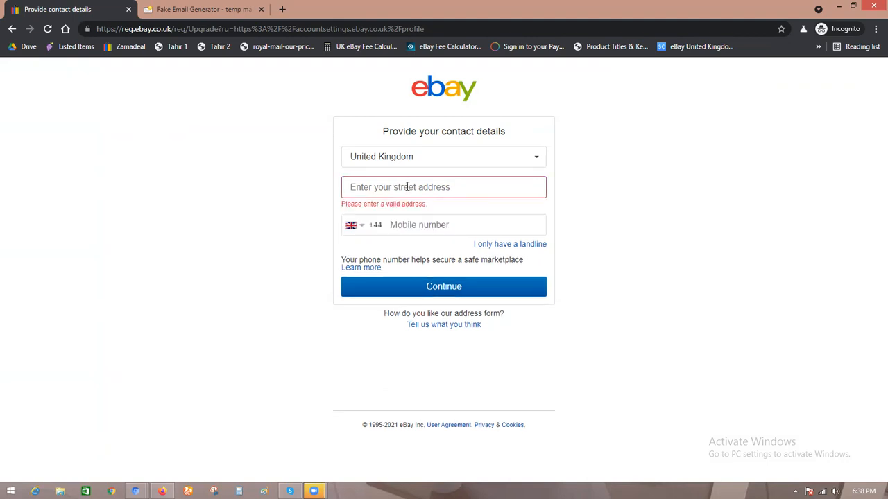
Step: Search Google for "Uk virtual address" in a new tab
click(283, 10)
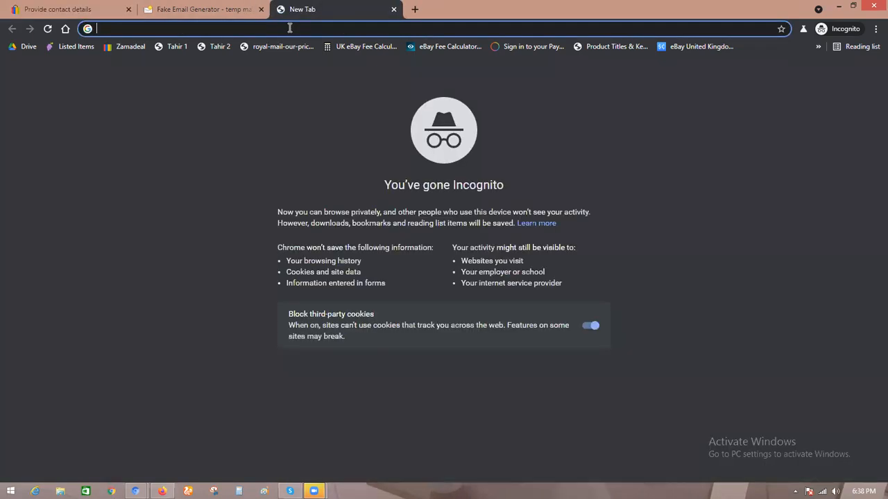
text(Uk virtual adress)
key(BackSpace)
key(BackSpace)
key(BackSpace)
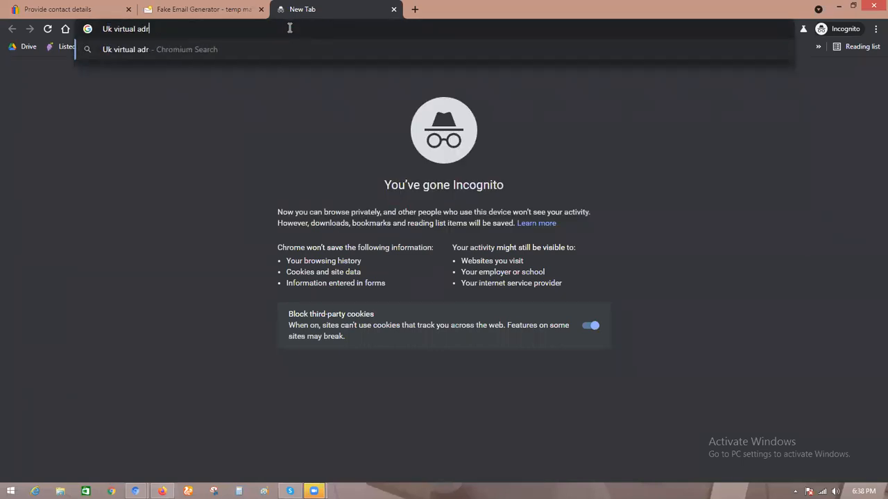
text(ress)
key(Return)
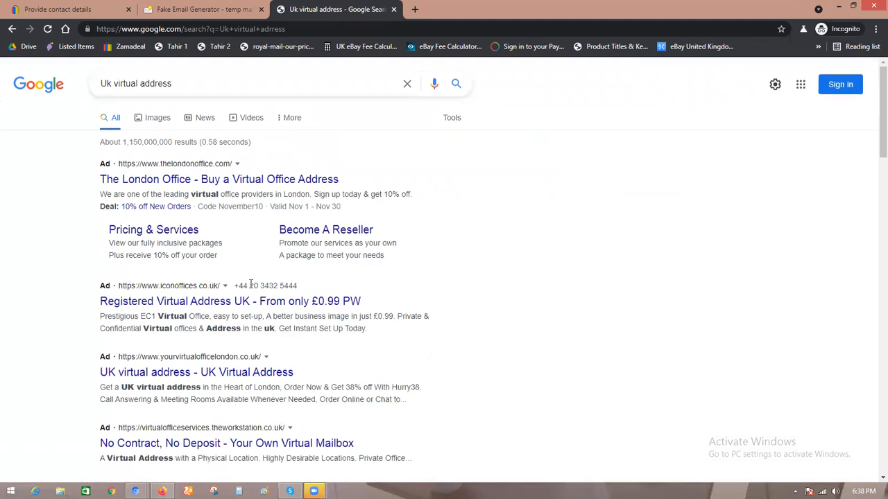
Step: Open the Virtual Office Service In London result in a new tab
scroll(251, 289, down, 3)
scroll(251, 288, down, 5)
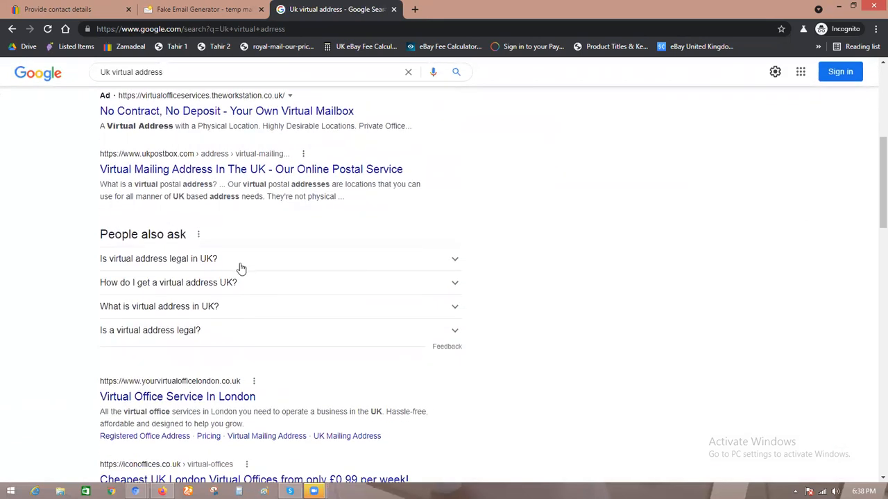
scroll(199, 233, down, 1)
middle_click(198, 232)
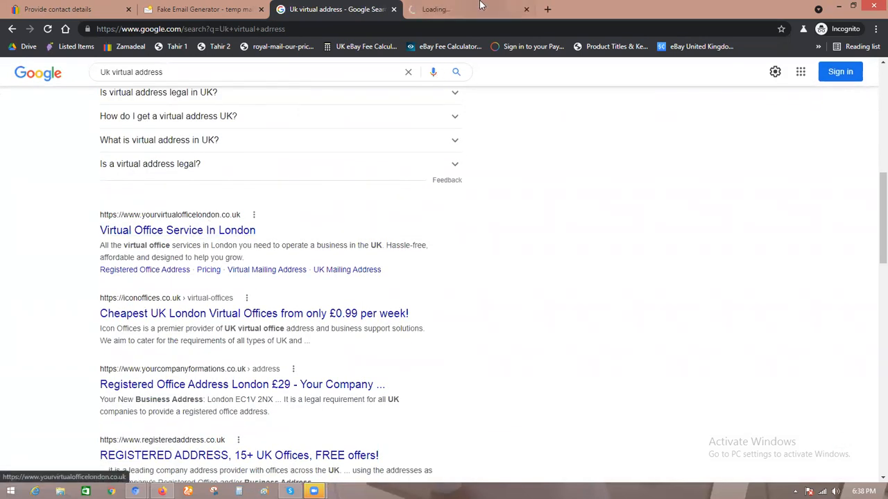
Step: Open the Cheapest UK London Virtual Offices result in another new tab and switch to the Virtual Office Service tab
middle_click(251, 313)
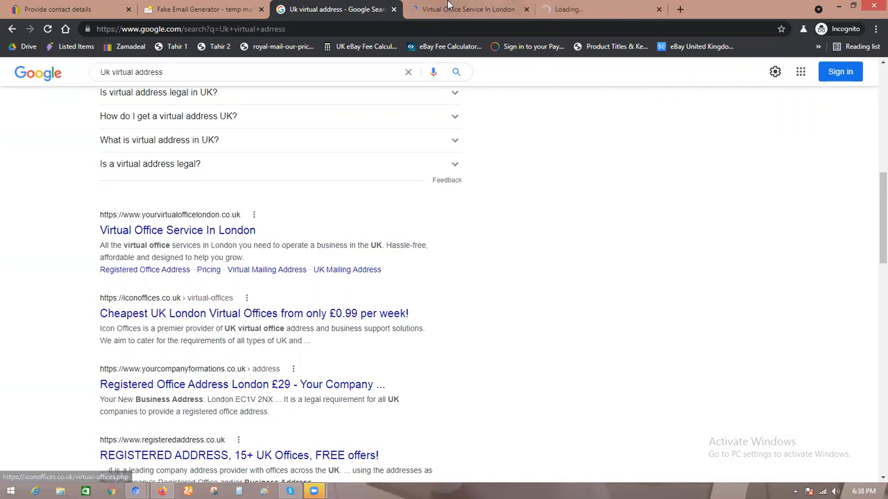
key(ctrl+Tab)
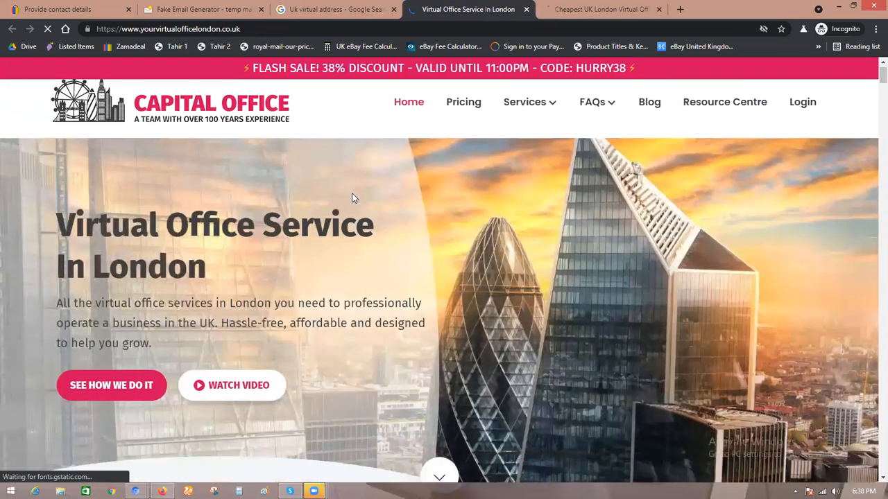
Step: Review the London office address and the package prices on the virtual office page
scroll(367, 191, down, 1)
scroll(378, 183, down, 5)
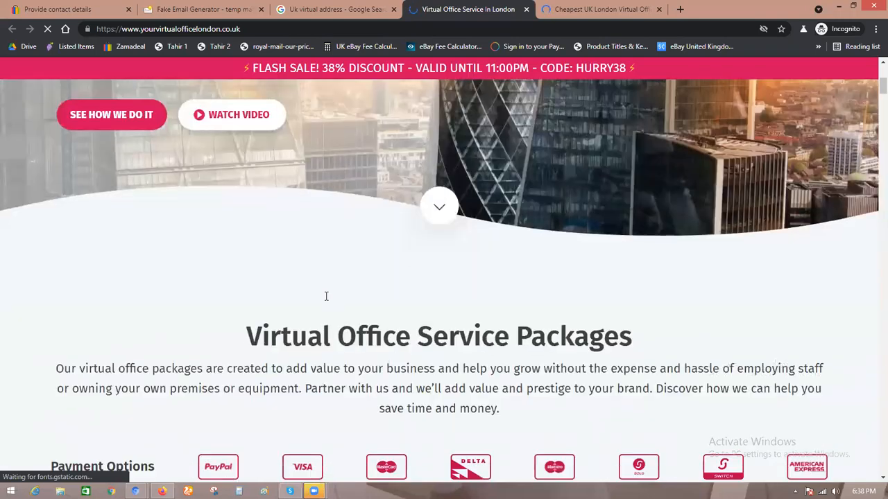
scroll(379, 220, down, 4)
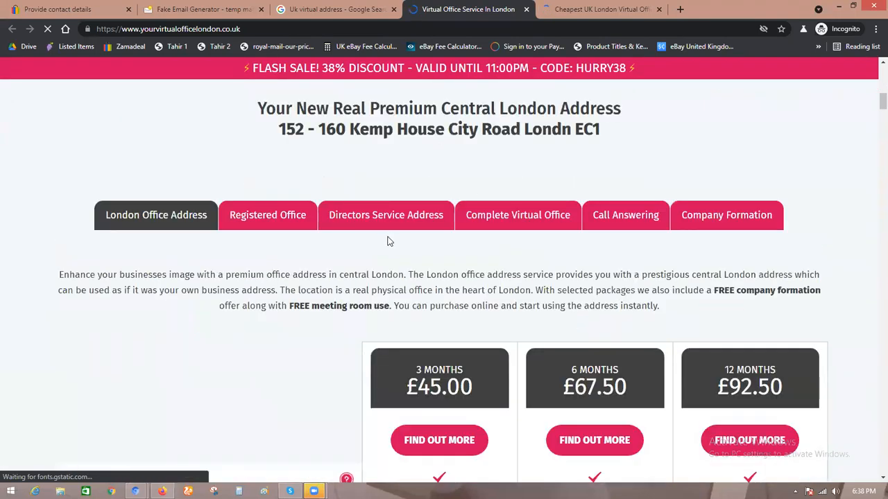
scroll(389, 240, down, 3)
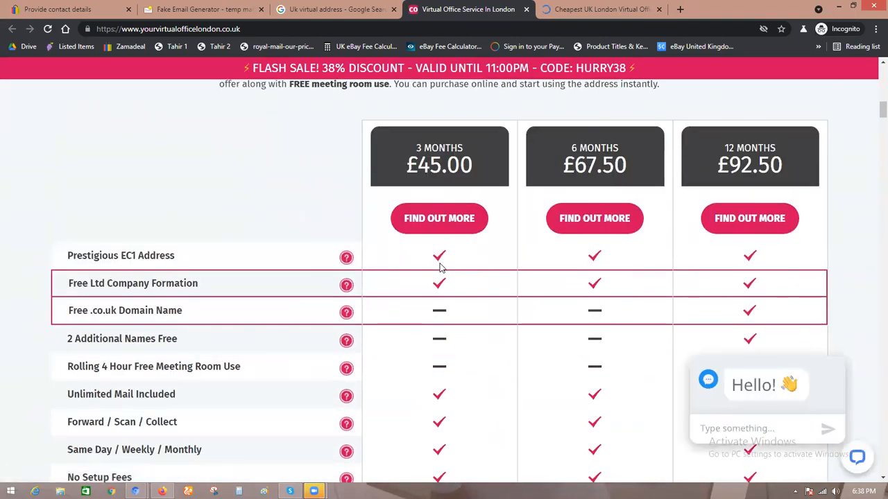
scroll(439, 267, down, 2)
scroll(640, 263, up, 2)
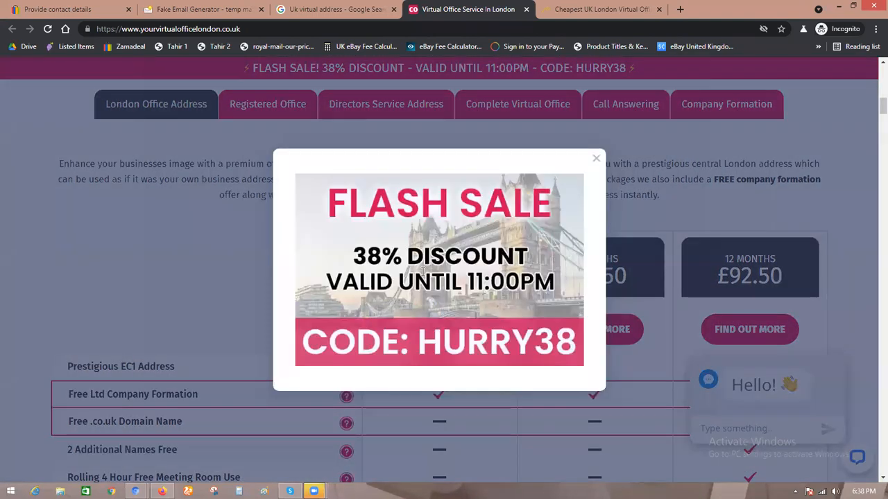
click(596, 159)
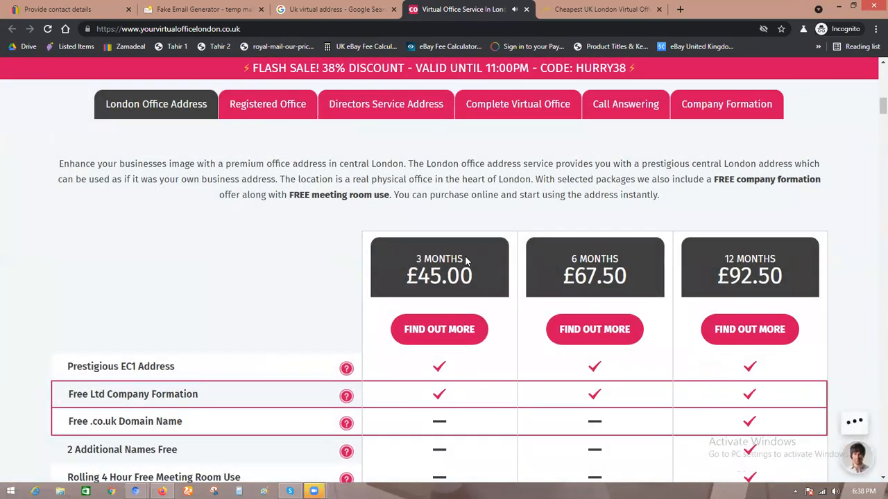
triple_click(466, 261)
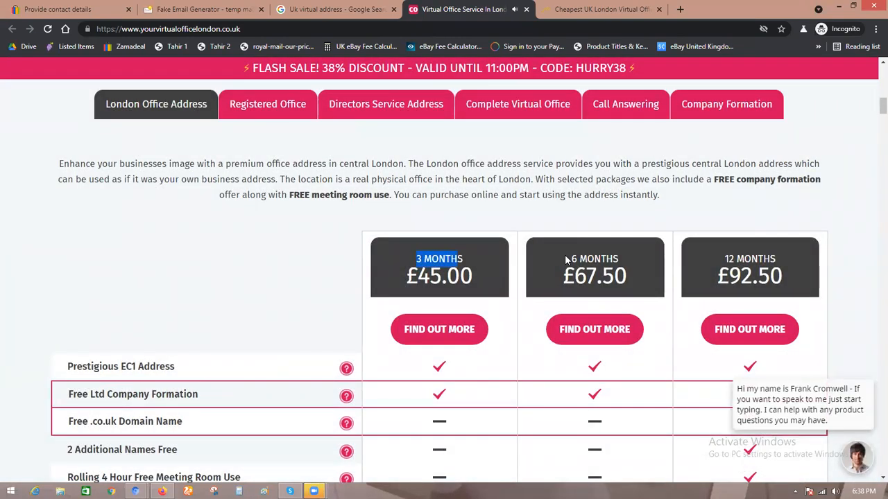
triple_click(619, 262)
drag(725, 259, 776, 260)
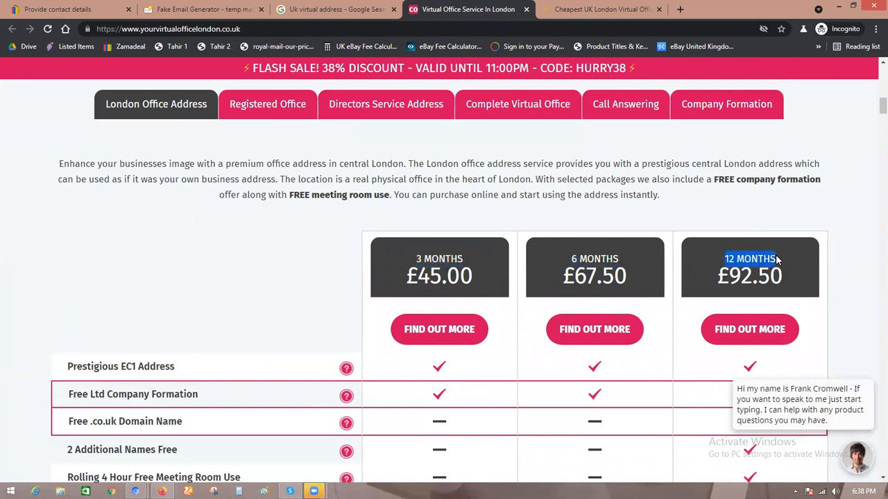
click(671, 271)
scroll(670, 271, down, 4)
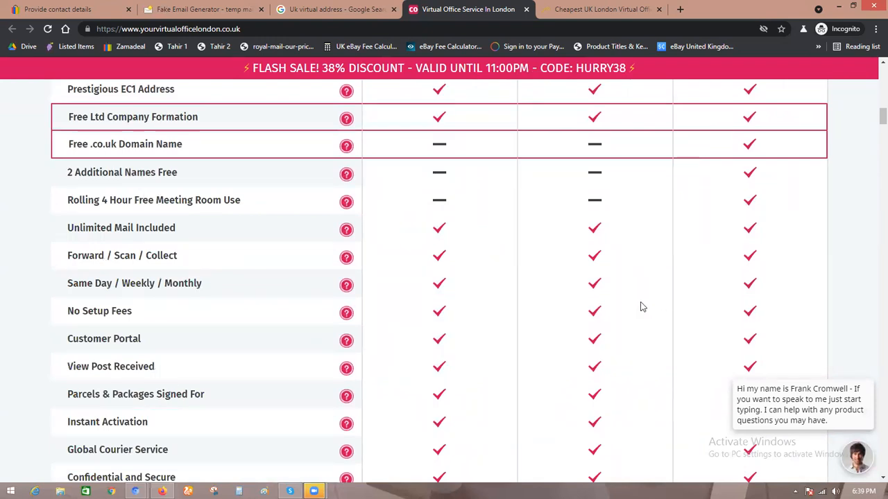
scroll(441, 290, up, 1)
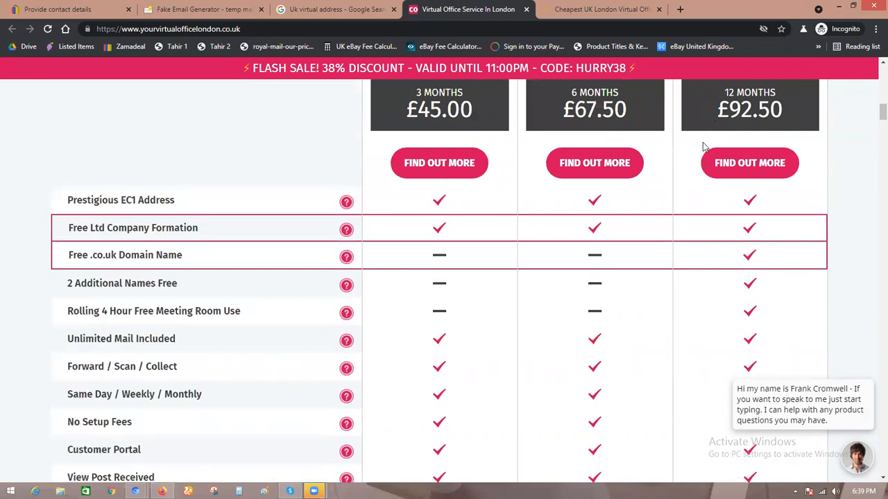
scroll(709, 258, down, 7)
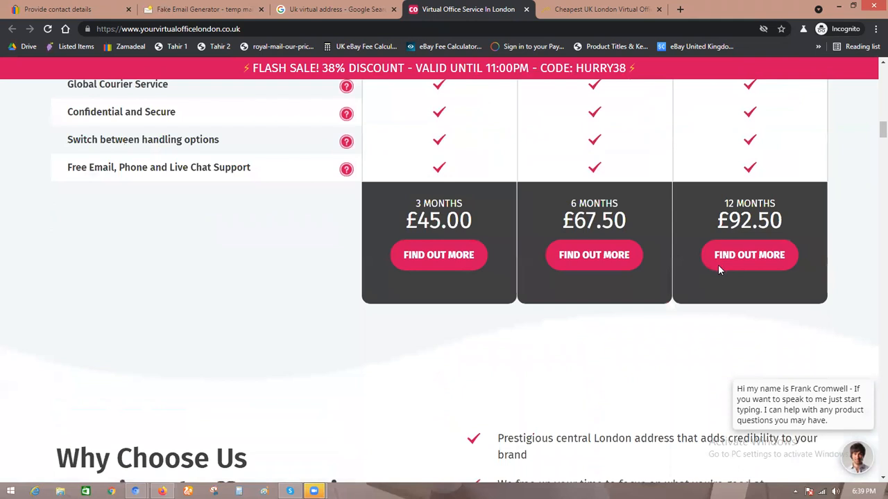
scroll(491, 188, up, 5)
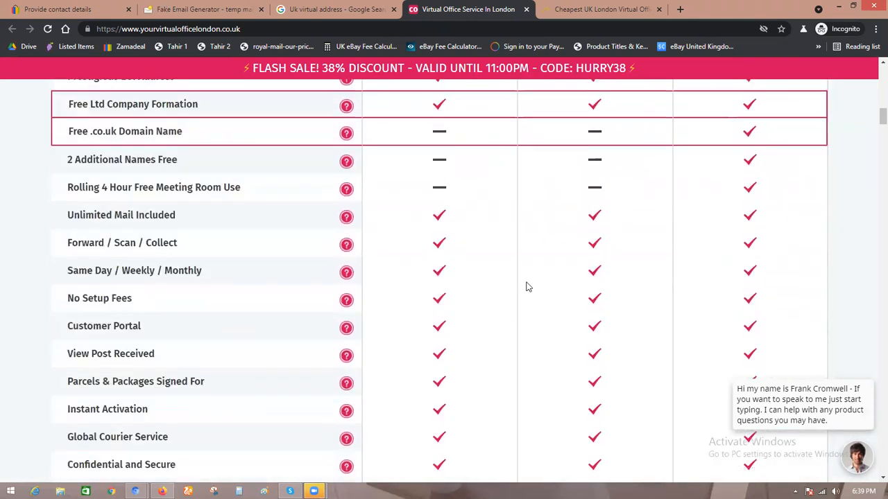
scroll(525, 287, up, 2)
scroll(525, 287, down, 3)
scroll(422, 189, down, 7)
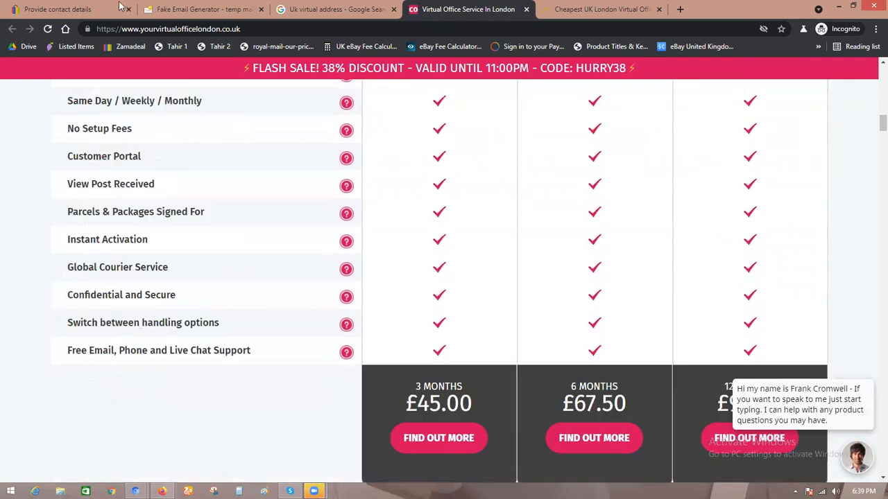
scroll(264, 192, up, 8)
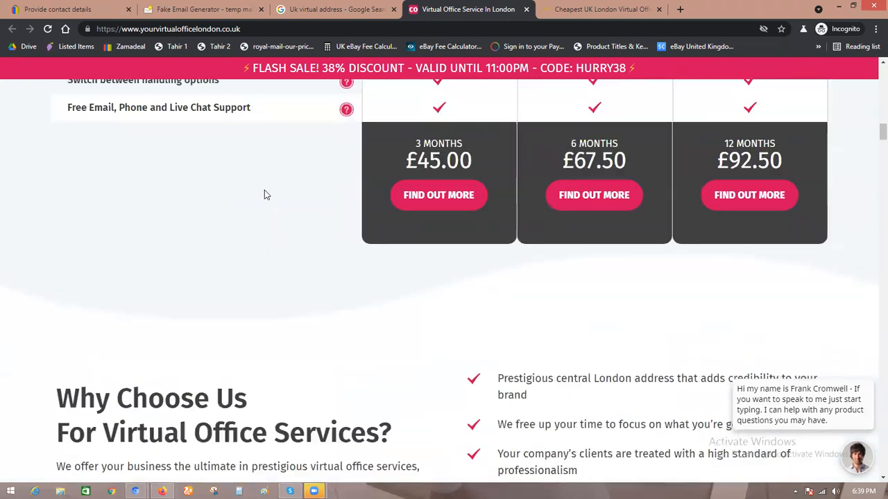
scroll(264, 193, up, 3)
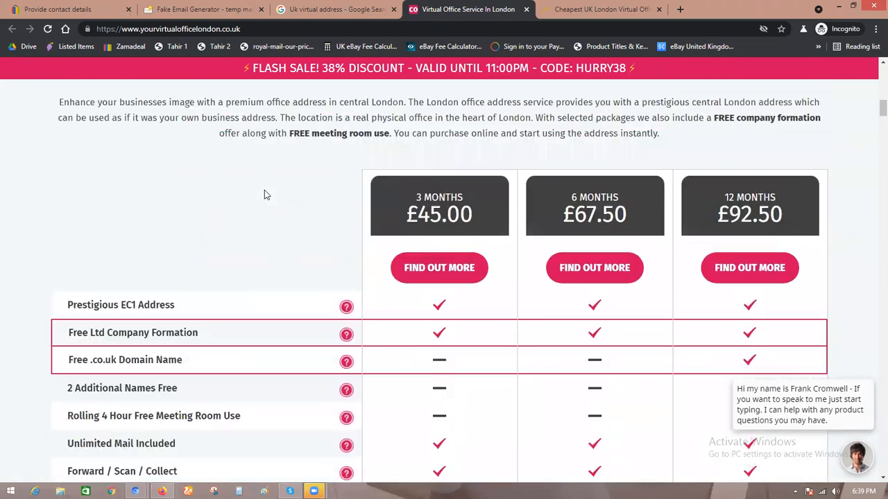
scroll(264, 194, up, 4)
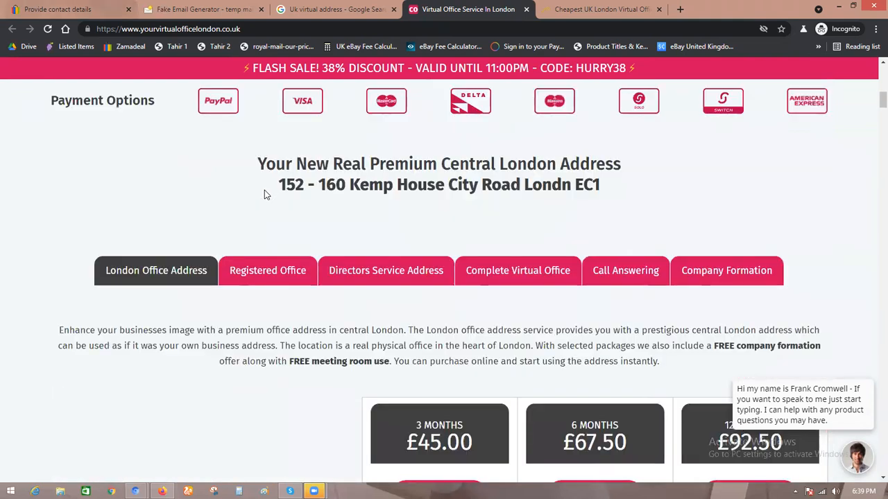
Step: Return to the eBay contact details form, search for a street address and pick a suggested UK address
key(ctrl+1)
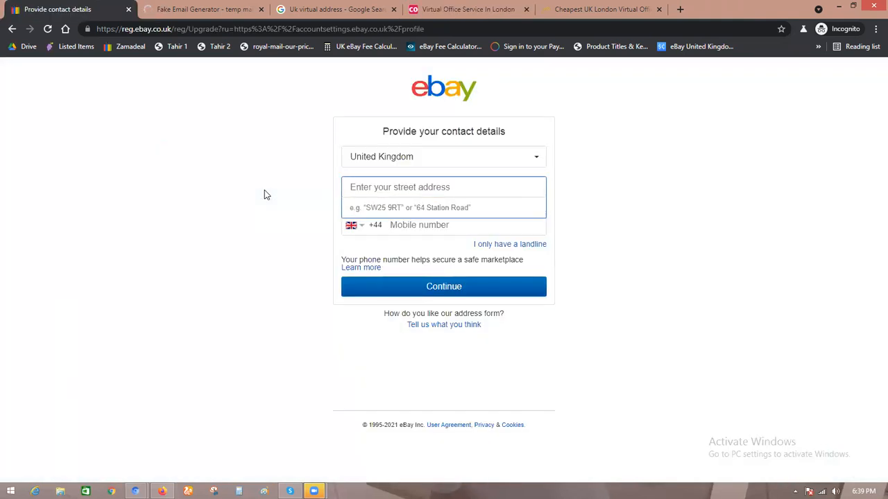
text(hw911)
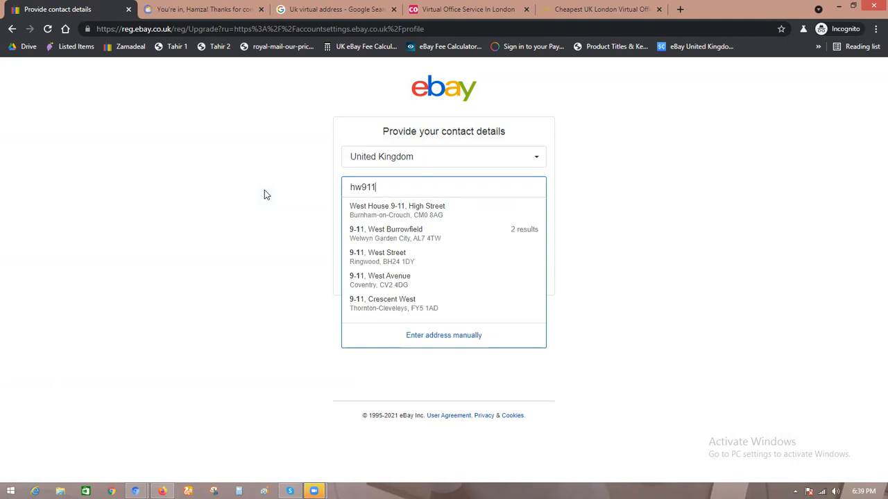
click(408, 211)
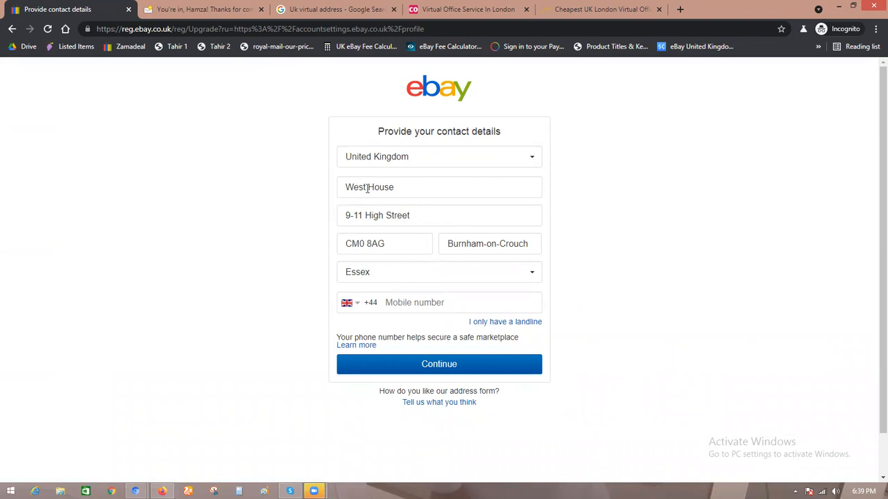
Step: Enter a UK mobile number in the contact details and continue
click(400, 302)
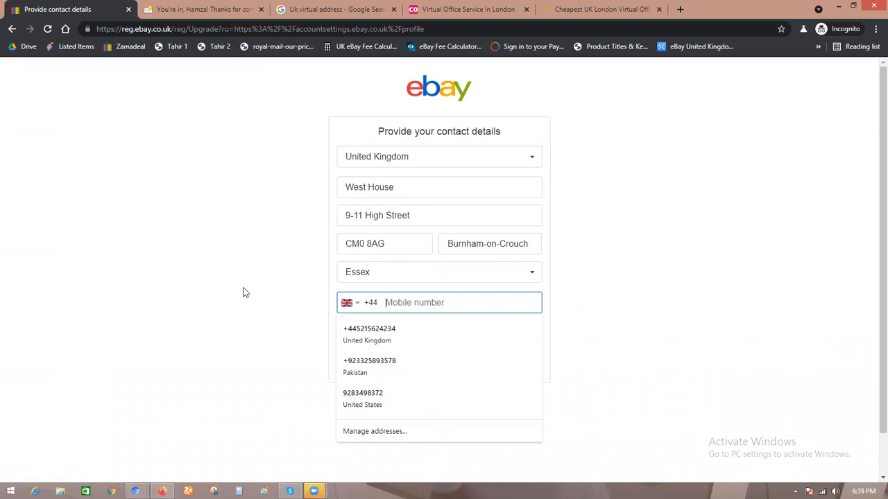
click(281, 312)
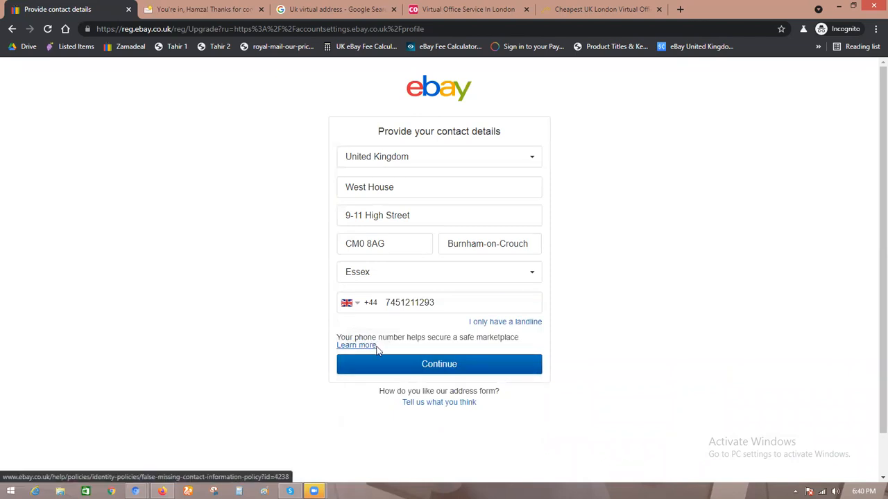
click(418, 369)
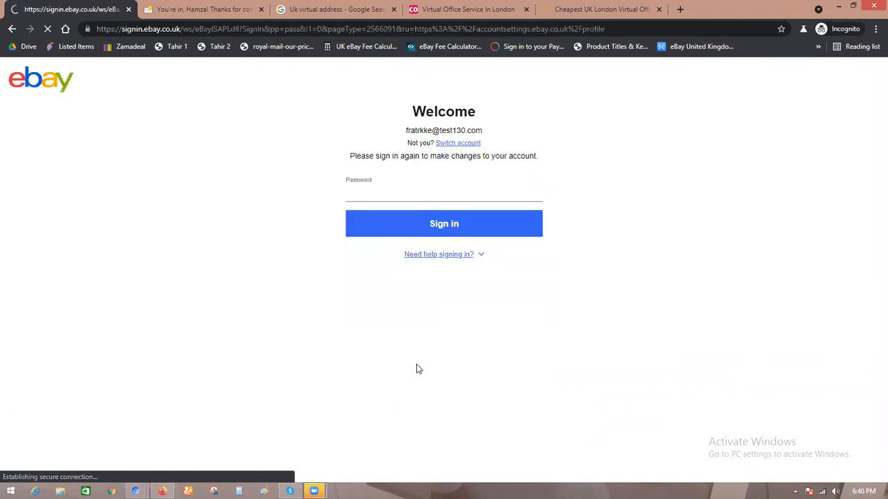
Step: Try to sign in again by entering the account password
click(408, 193)
text(••••••••)
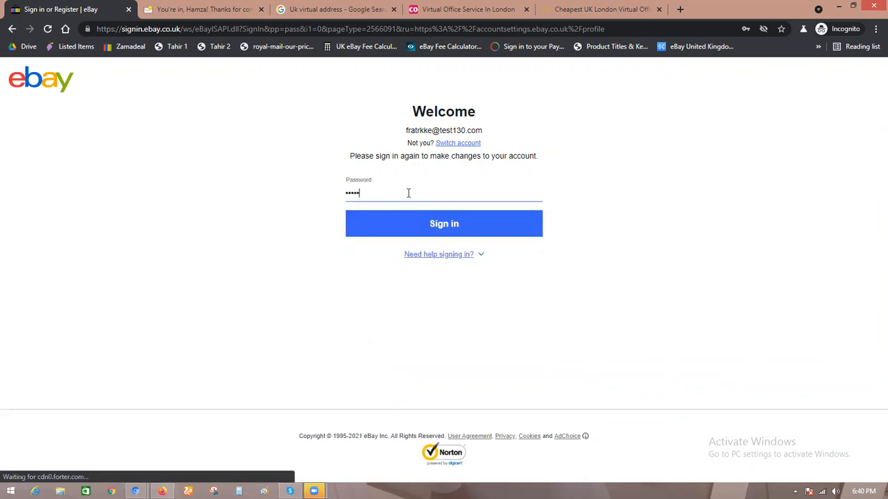
text(•••••)
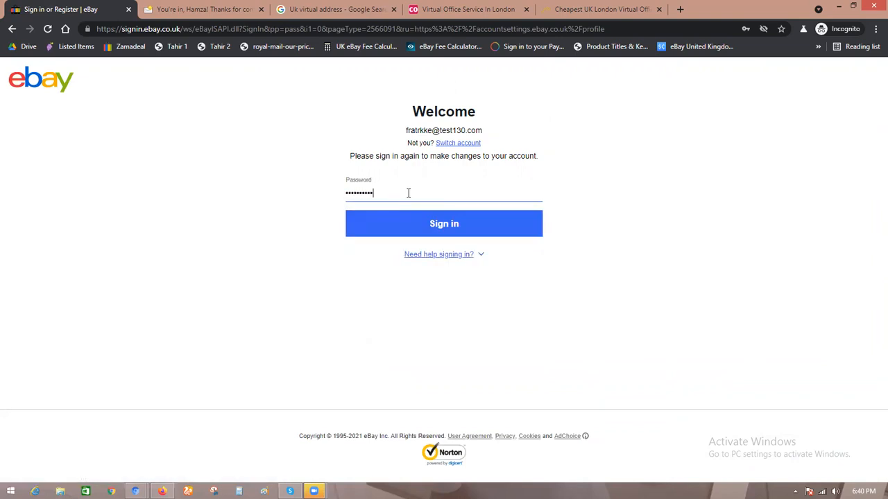
key(Return)
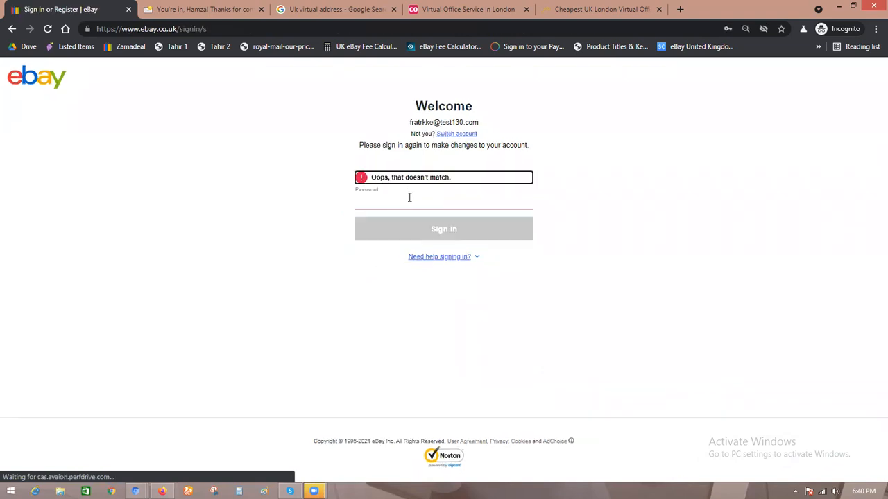
Step: Re-enter the account password and sign in
click(410, 198)
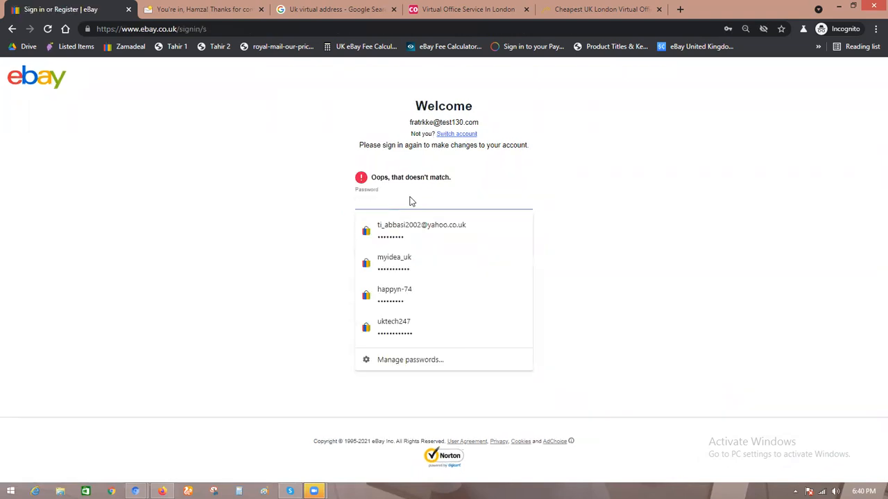
text(•••••••••••••)
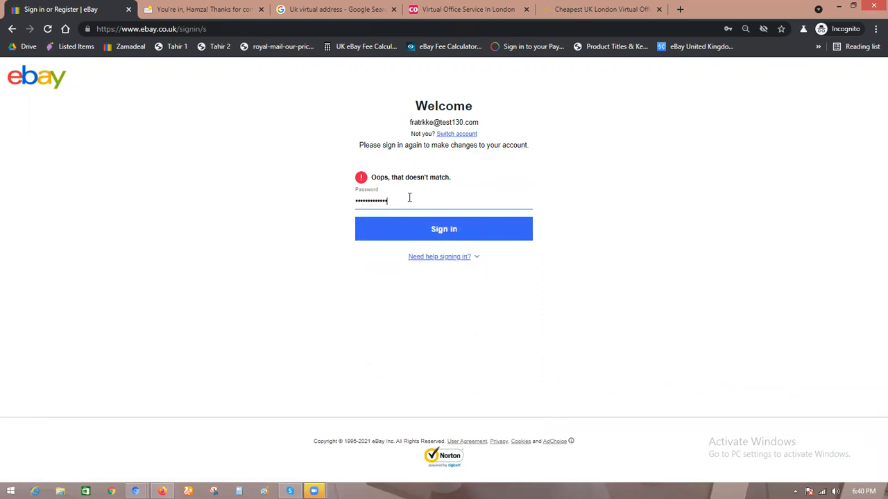
click(417, 236)
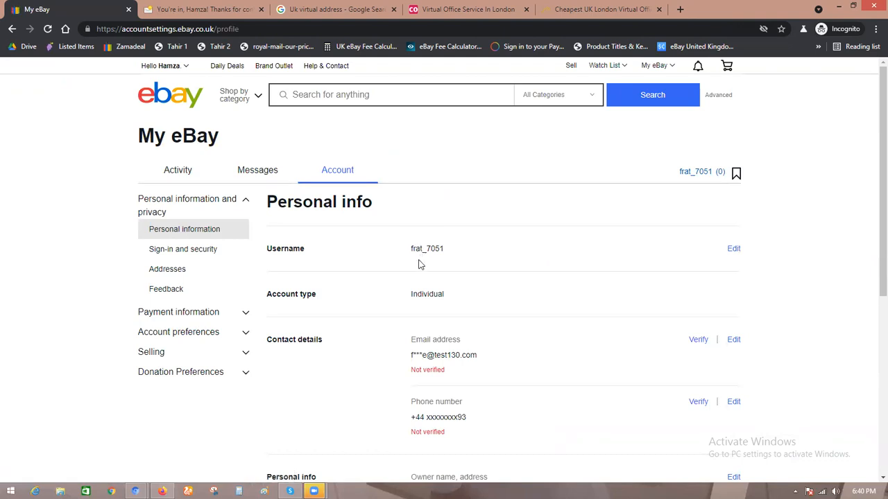
Step: Examine the contact details and owner address on the Personal info page
scroll(420, 230, down, 1)
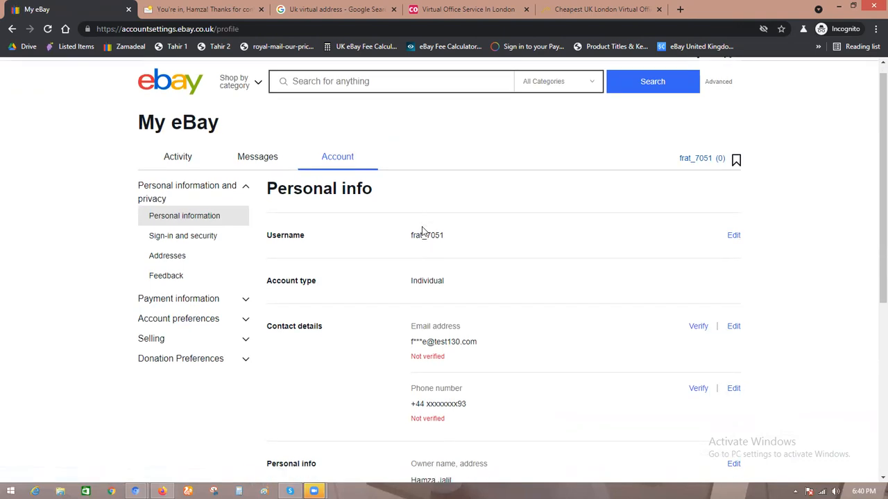
scroll(422, 230, down, 4)
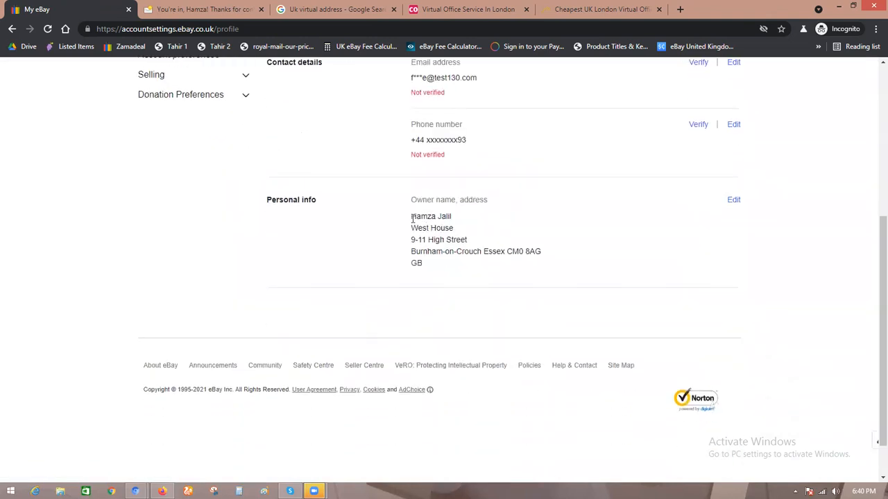
scroll(437, 264, up, 1)
scroll(429, 274, up, 3)
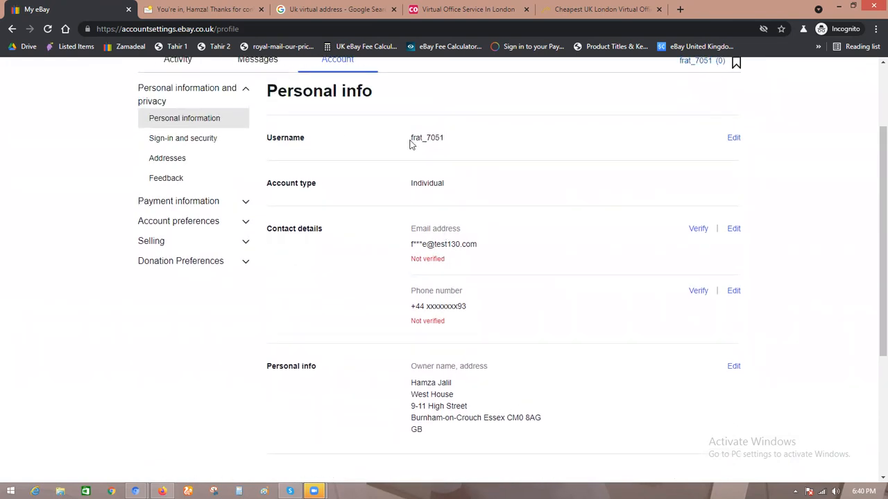
scroll(414, 138, up, 2)
mouse_move(167, 66)
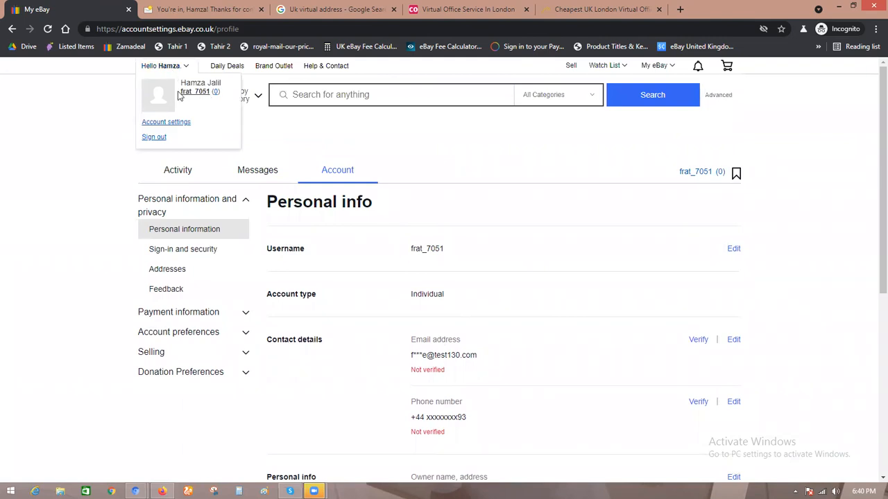
scroll(445, 276, down, 3)
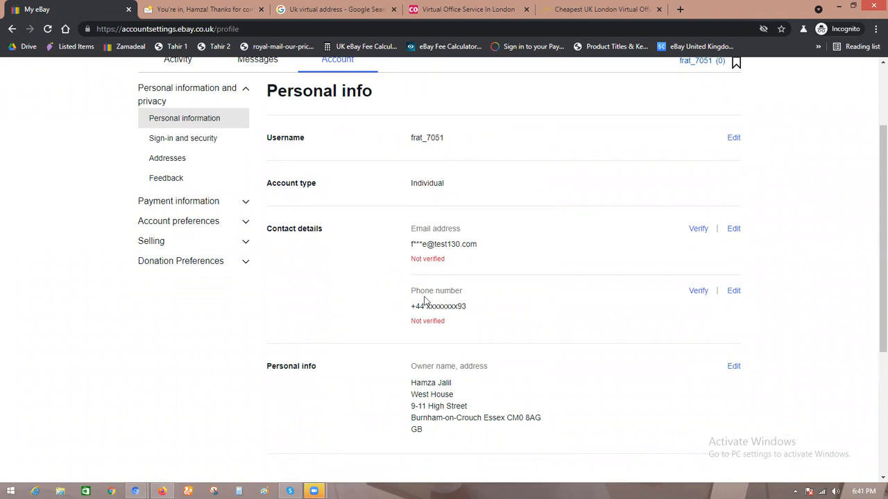
Step: Switch to the temporary email tab and read the eBay welcome message
click(221, 9)
scroll(340, 311, down, 4)
scroll(378, 322, down, 5)
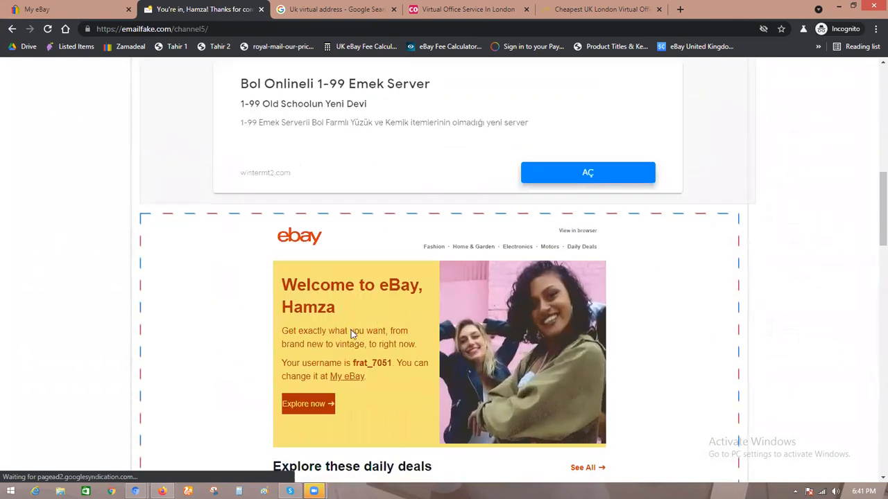
Step: Scroll through the eBay welcome email, then return to the Personal info page in My eBay
scroll(331, 346, down, 2)
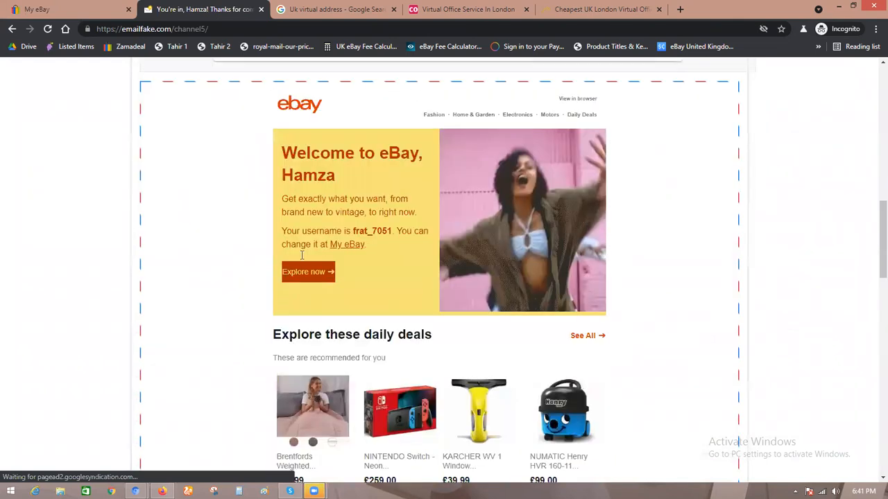
scroll(301, 253, up, 2)
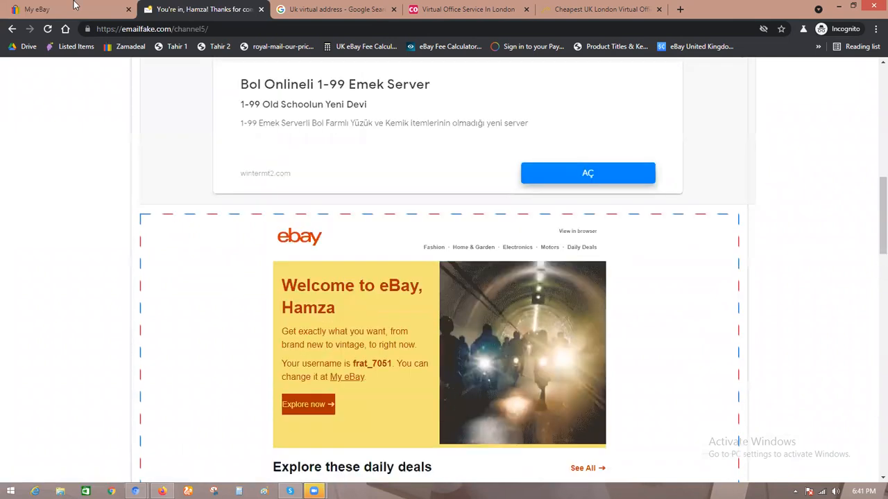
scroll(144, 115, up, 3)
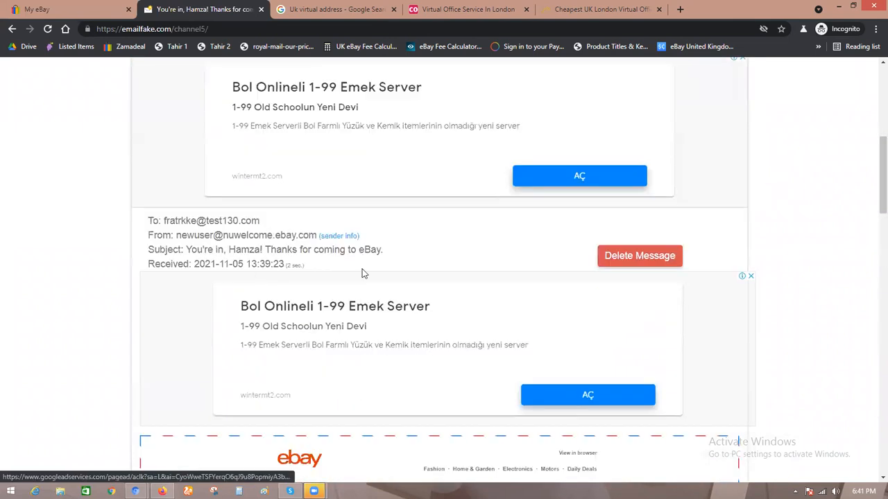
click(37, 9)
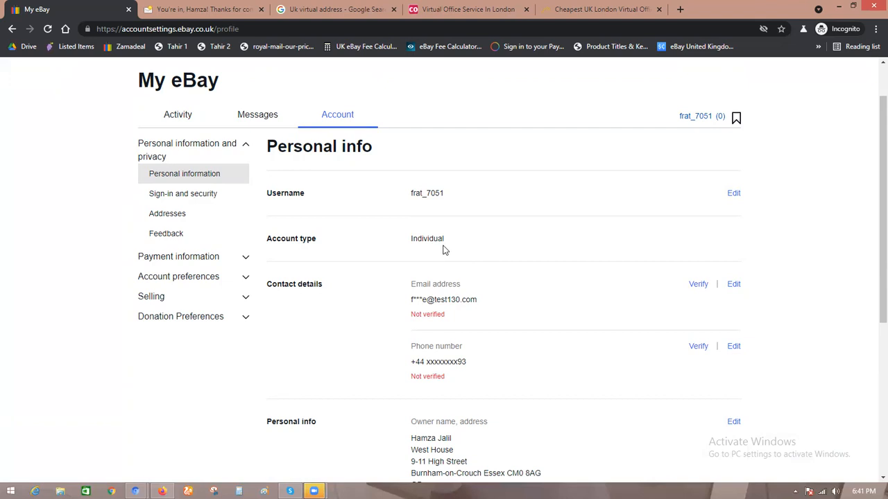
scroll(444, 250, up, 1)
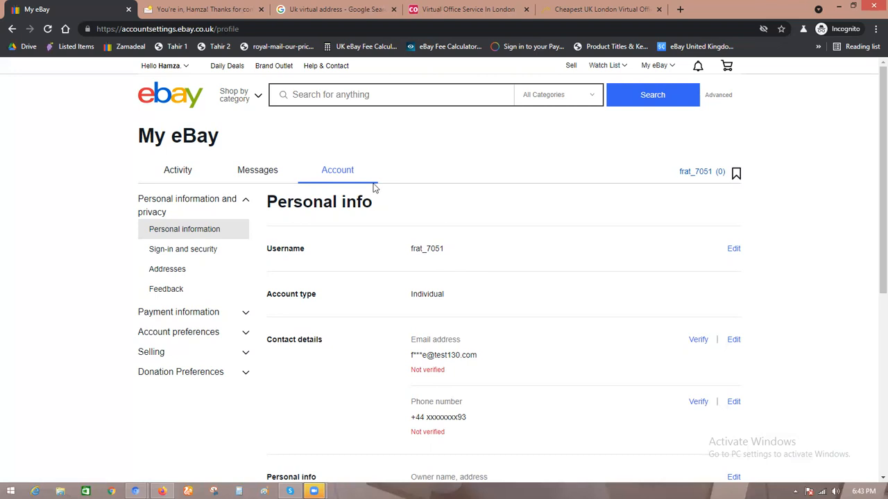
Step: Open a new incognito window and go to ebay.co.uk
key(ctrl+n)
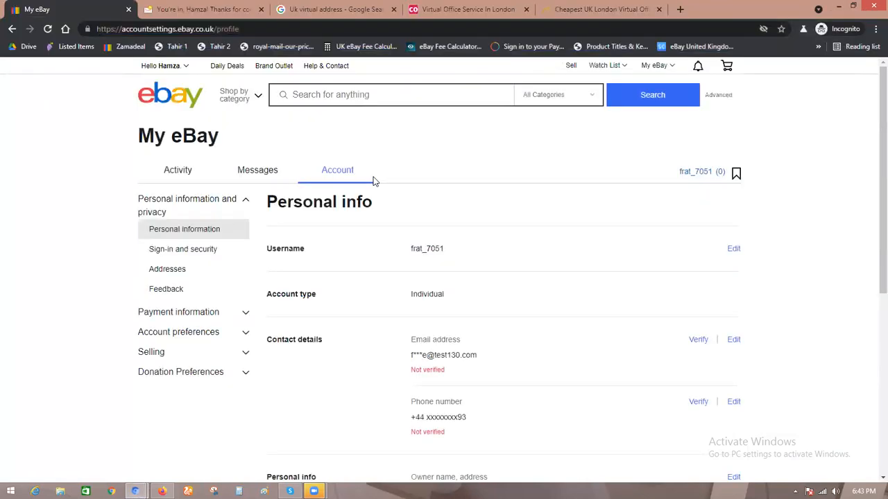
key(ctrl+shift+n)
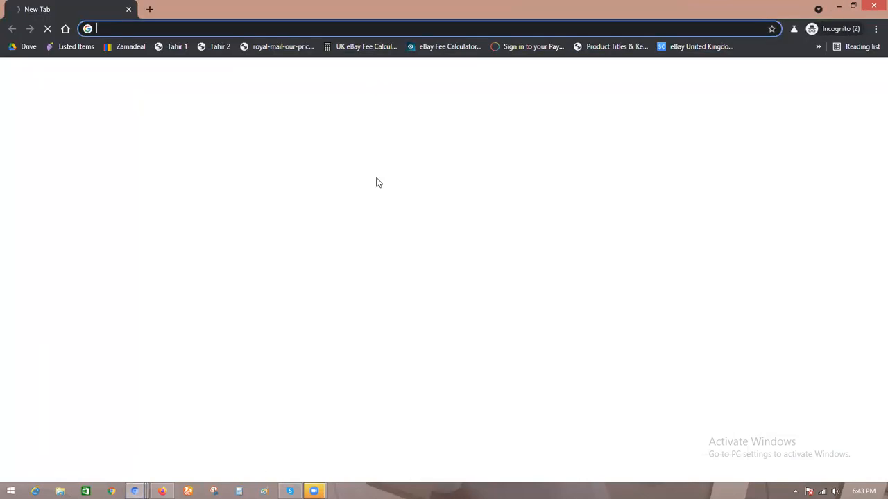
text(eb)
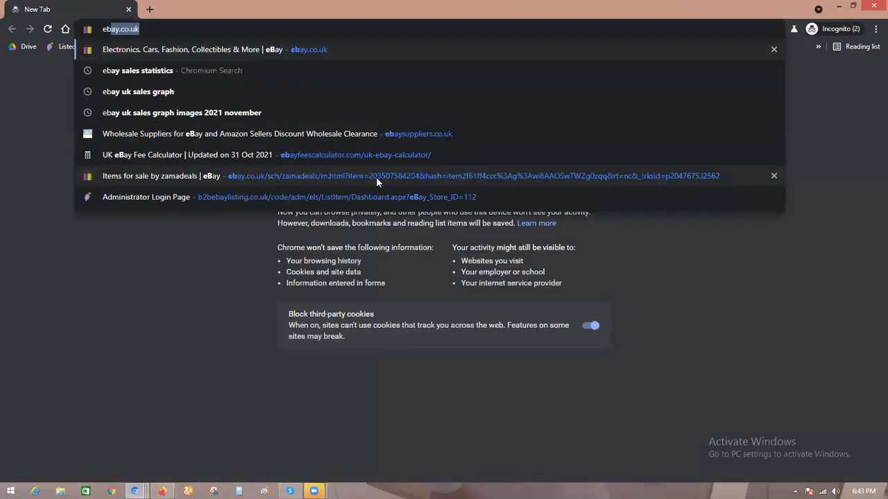
key(Return)
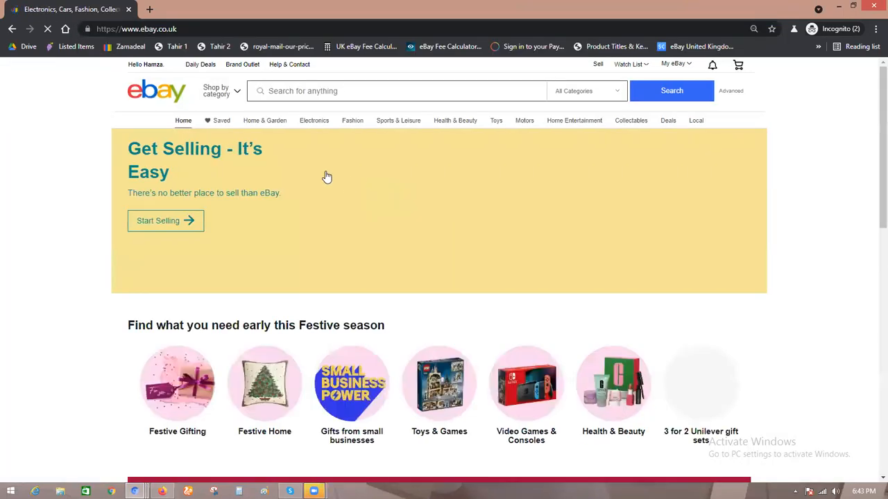
Step: Sign out of the current eBay account and open the account registration page via Switch account
mouse_move(166, 67)
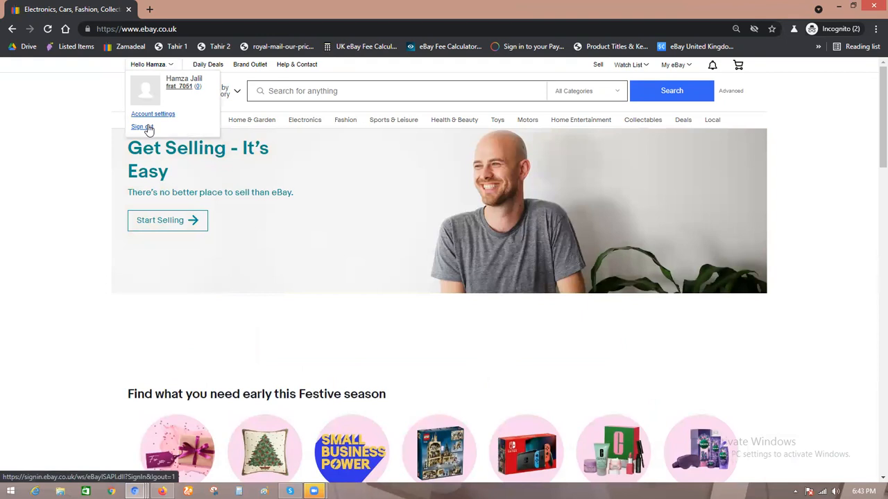
click(148, 129)
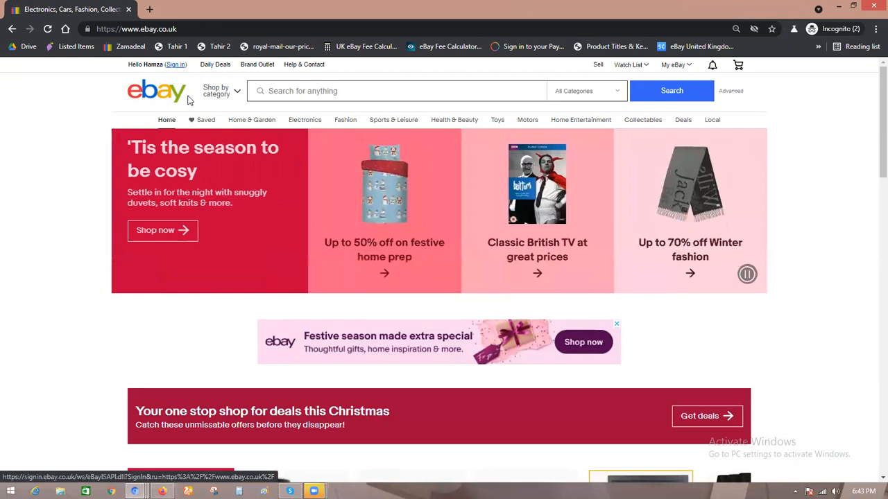
click(180, 65)
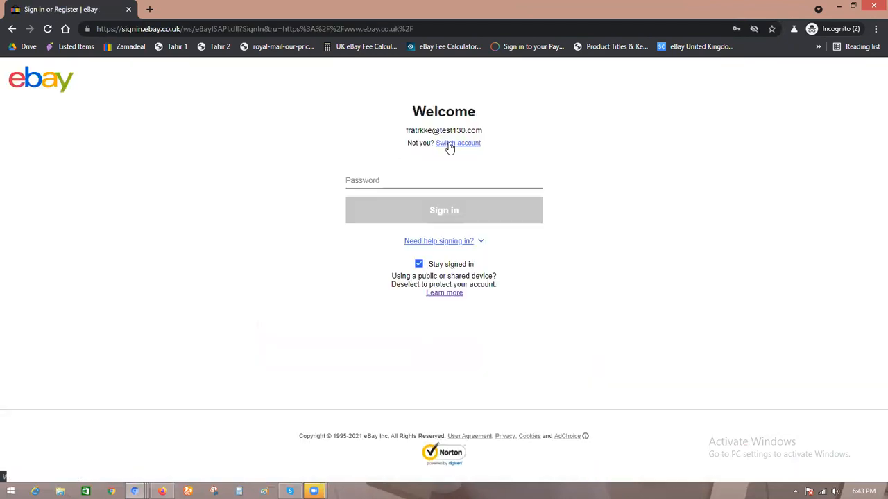
click(448, 144)
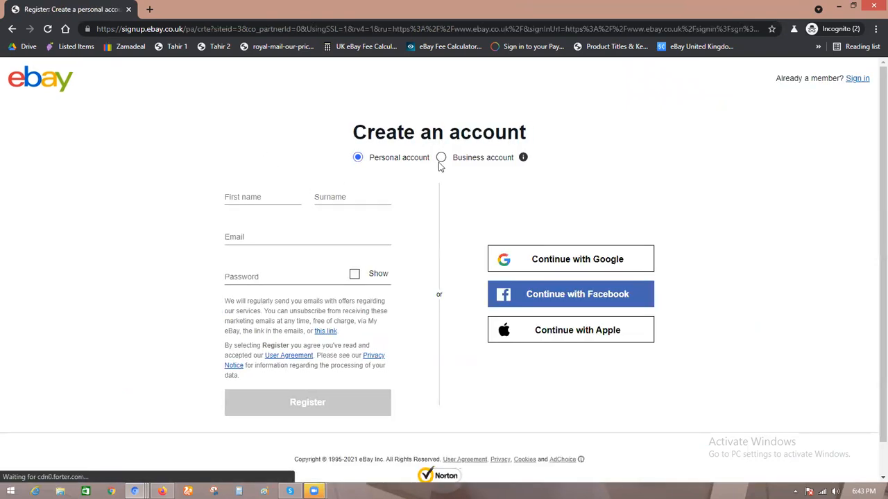
Step: Choose the Business account option on the Create an account form
click(441, 158)
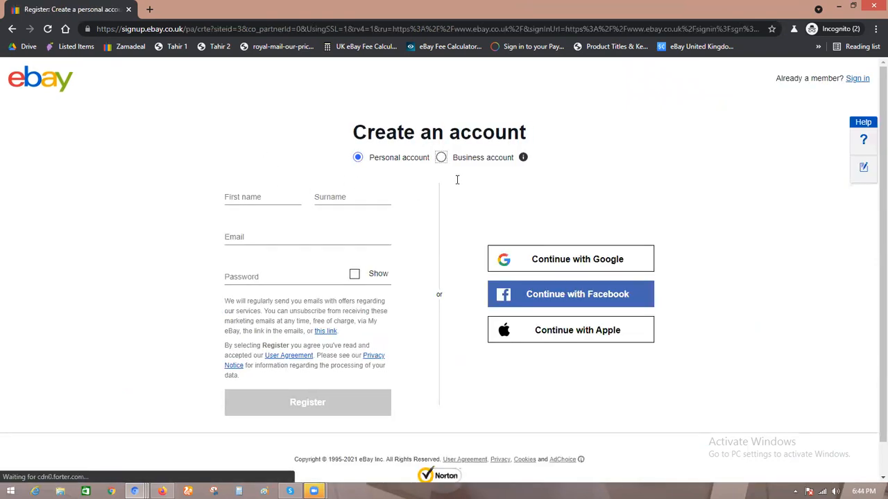
click(393, 188)
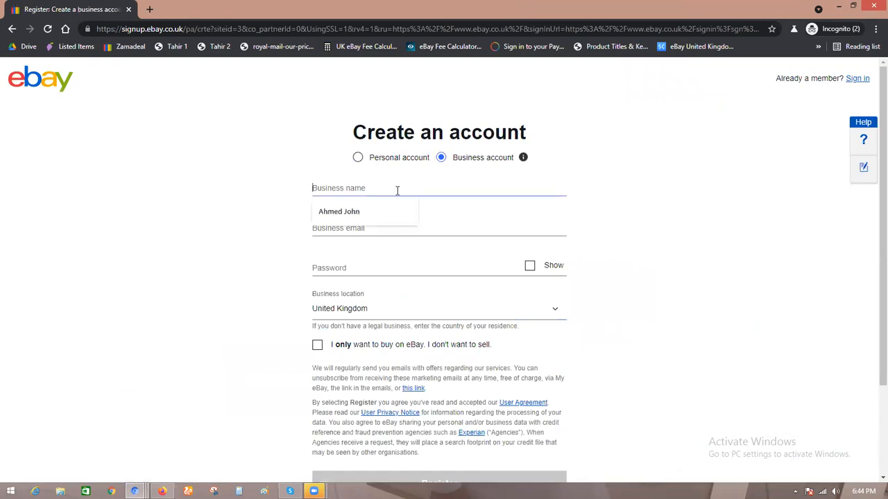
click(439, 221)
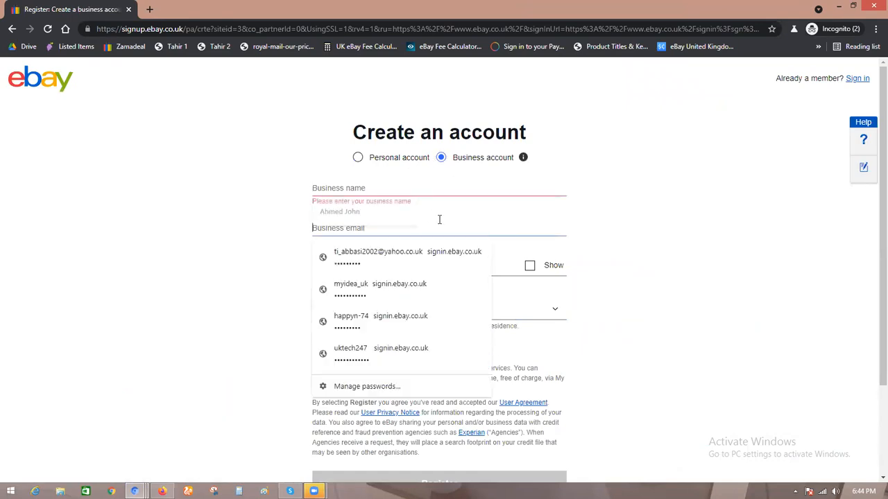
click(236, 258)
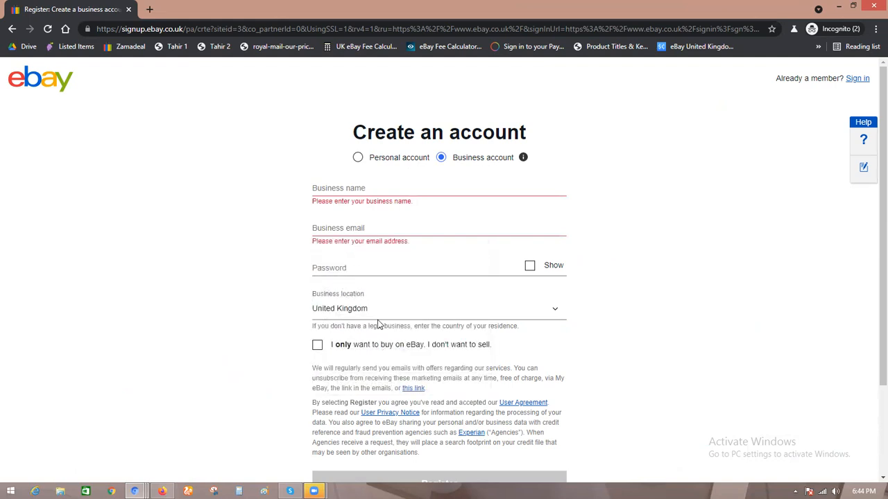
scroll(382, 324, down, 2)
scroll(367, 182, up, 2)
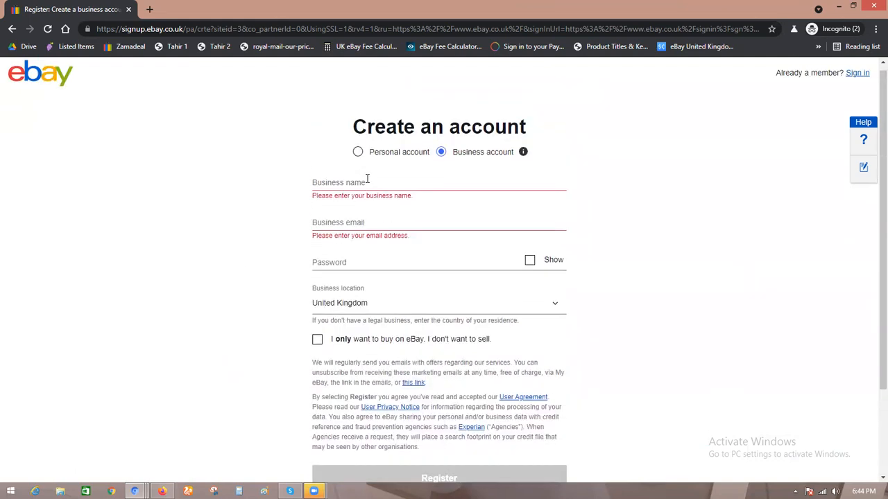
Step: Enter the business name and paste the temporary email address as the business email
click(367, 182)
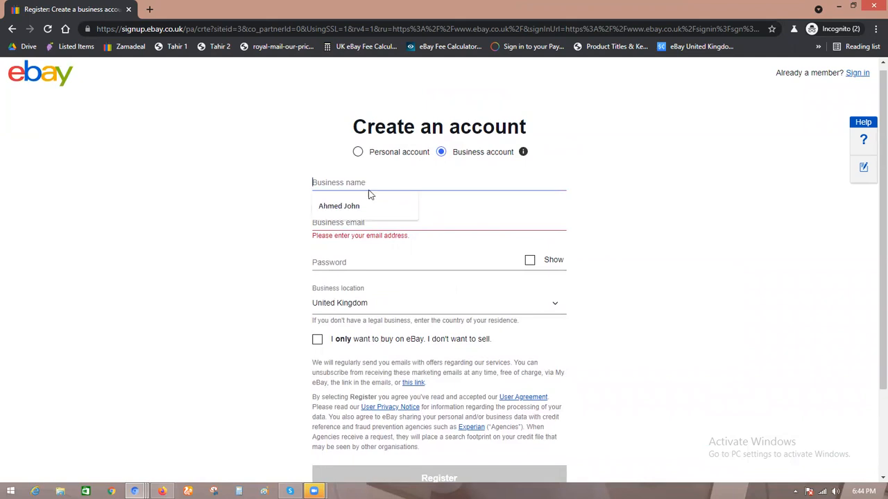
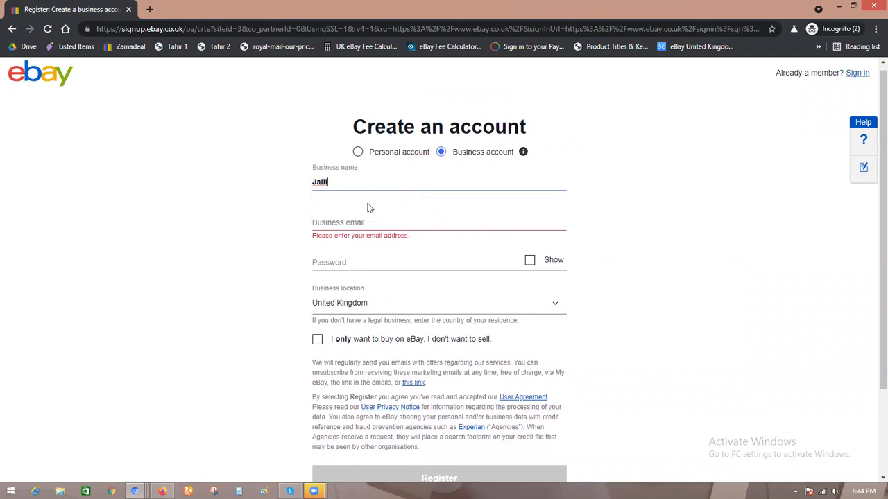
click(378, 220)
key(ctrl+v)
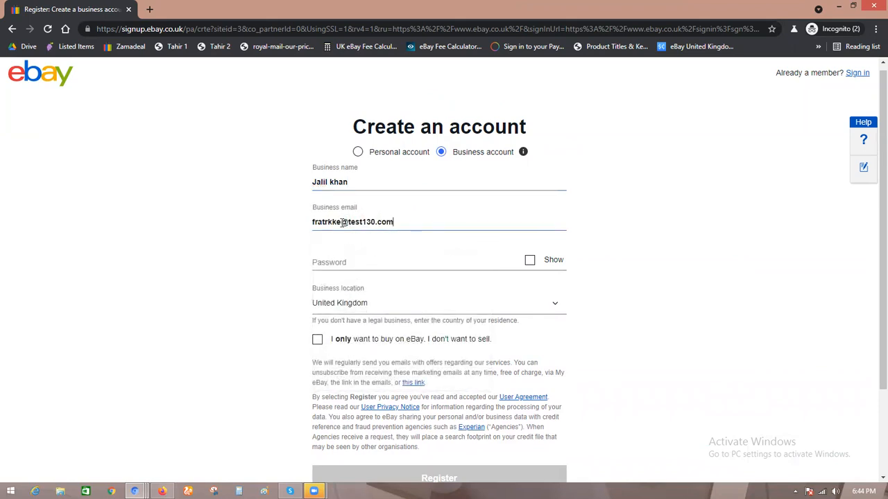
Step: Open a new tab and go to the emailfake.com temporary email site
click(149, 10)
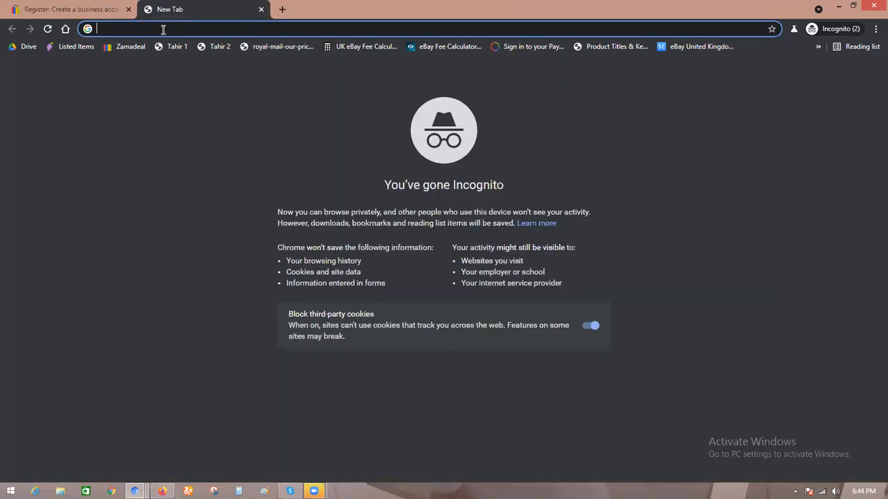
text(e)
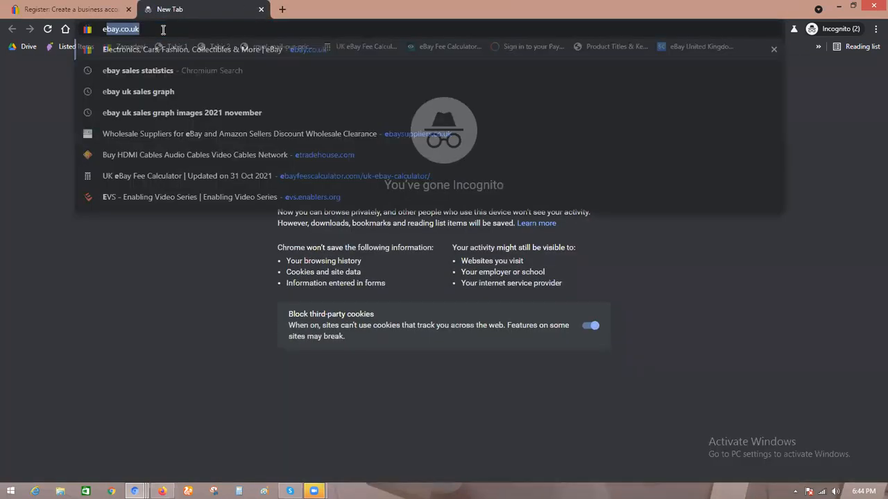
text(maui)
key(BackSpace)
key(BackSpace)
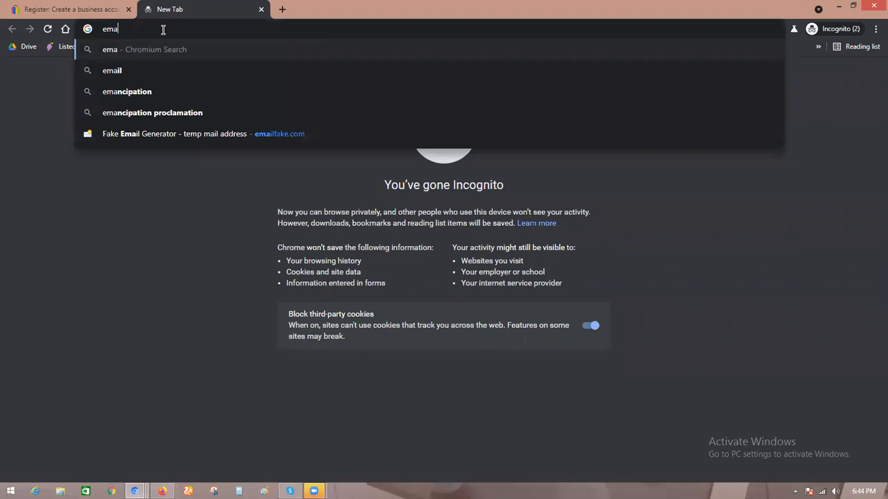
text(il)
key(Return)
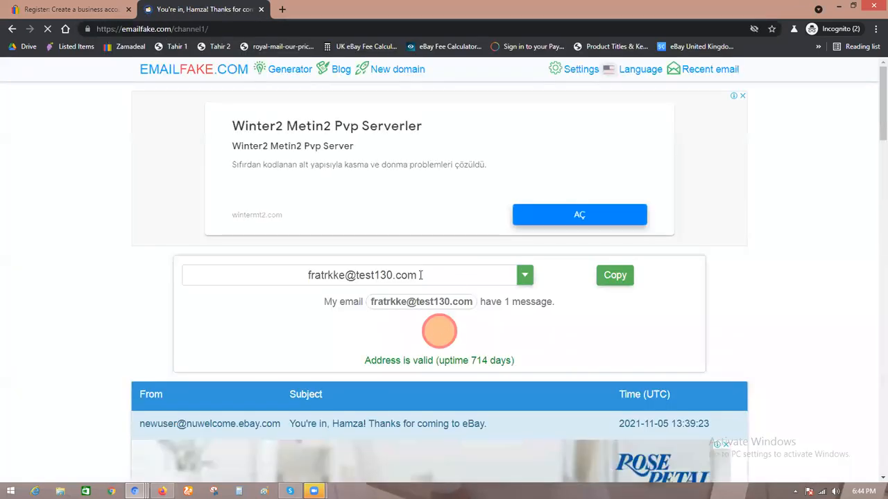
Step: Remove the last character of the temporary email username and copy the new address
click(348, 278)
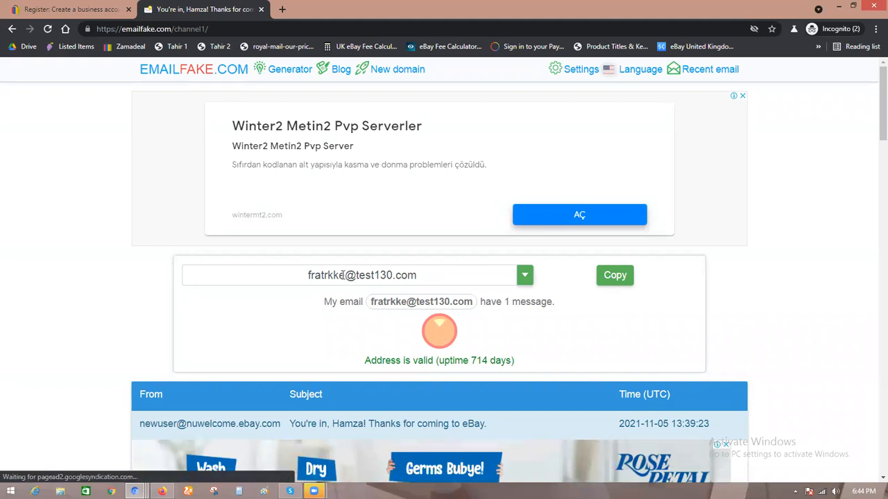
key(BackSpace)
click(615, 276)
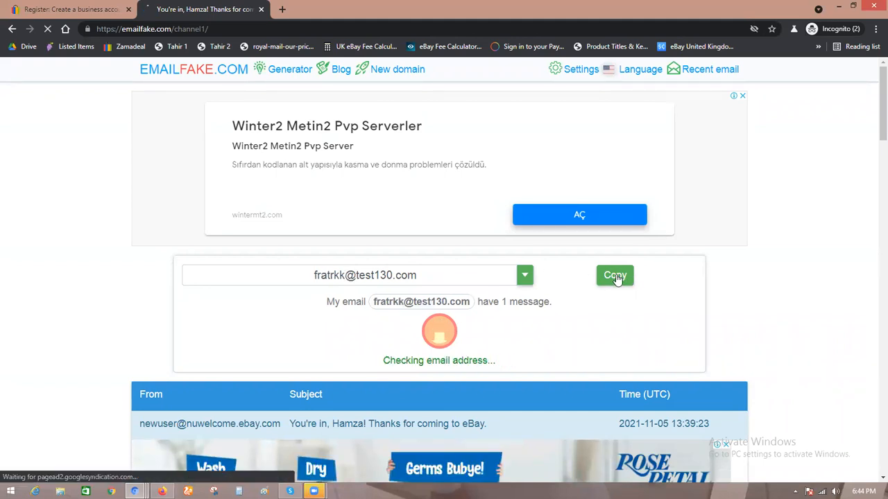
Step: Return to the registration form and replace the business email with the copied temporary address
click(59, 5)
drag(398, 224, 227, 215)
click(281, 268)
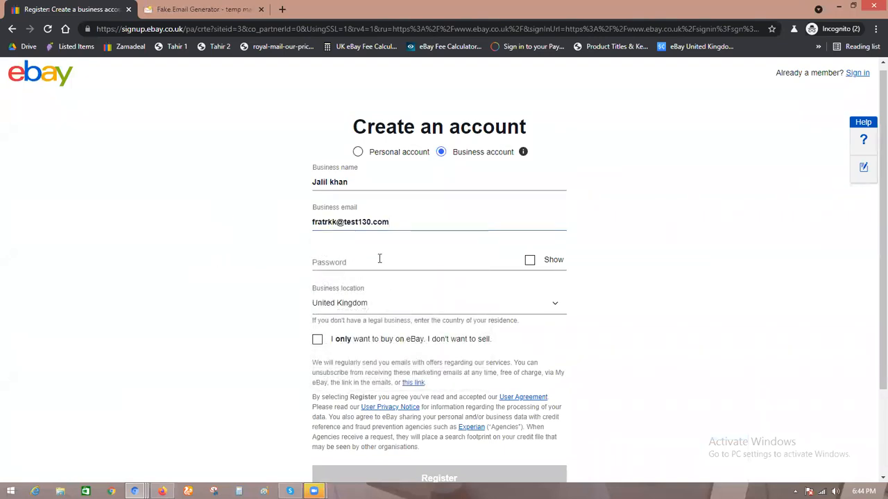
Step: Enter the new account password in the registration form
click(378, 259)
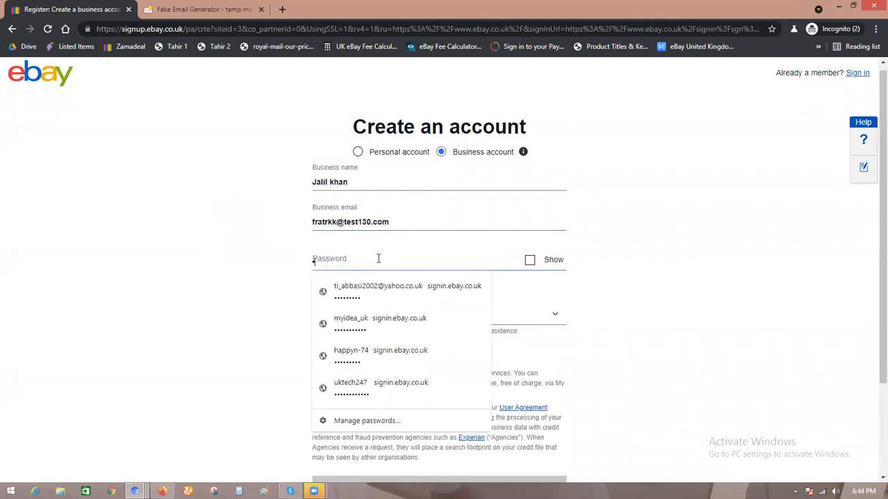
text(•••••••)
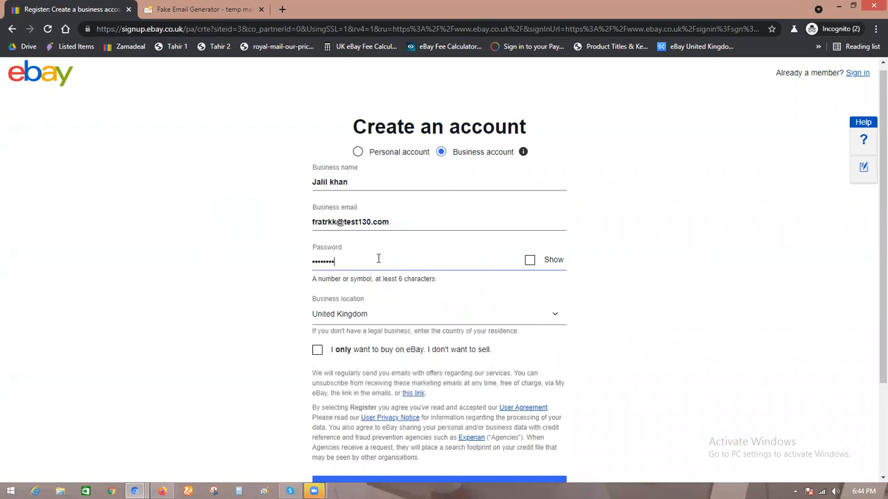
text(••••)
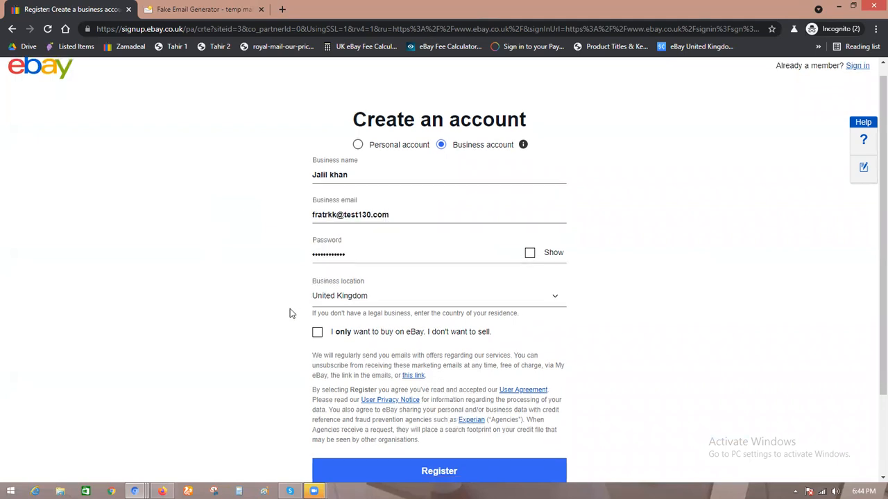
Step: Leave the buy-only option unchecked and submit the business account registration
scroll(289, 312, down, 2)
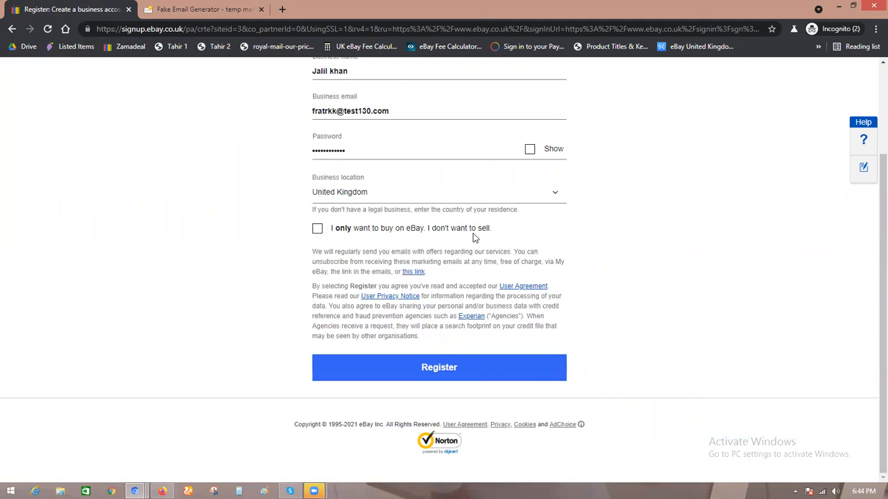
click(317, 230)
click(317, 230)
click(452, 366)
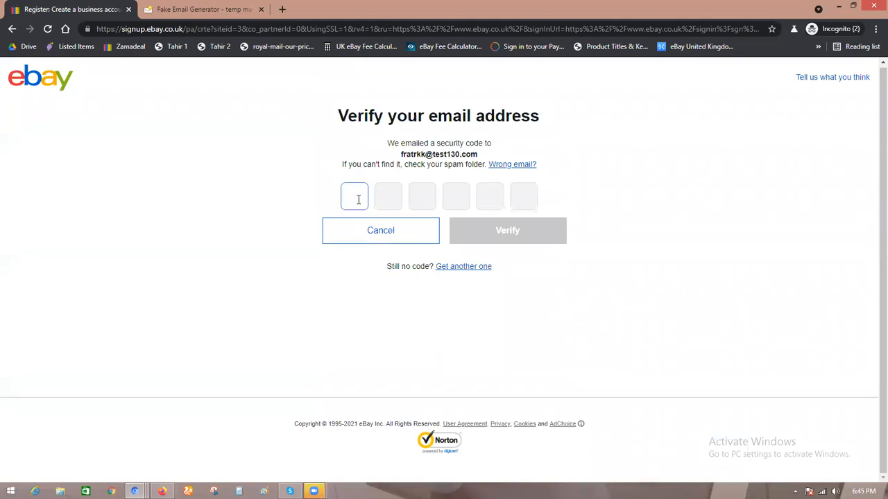
Step: Open the eBay security code email in the temporary inbox and copy the code
click(212, 8)
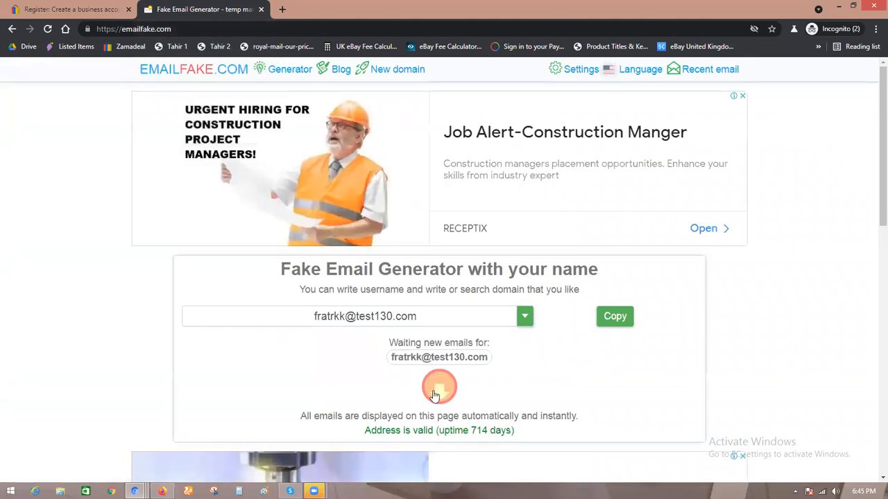
click(462, 356)
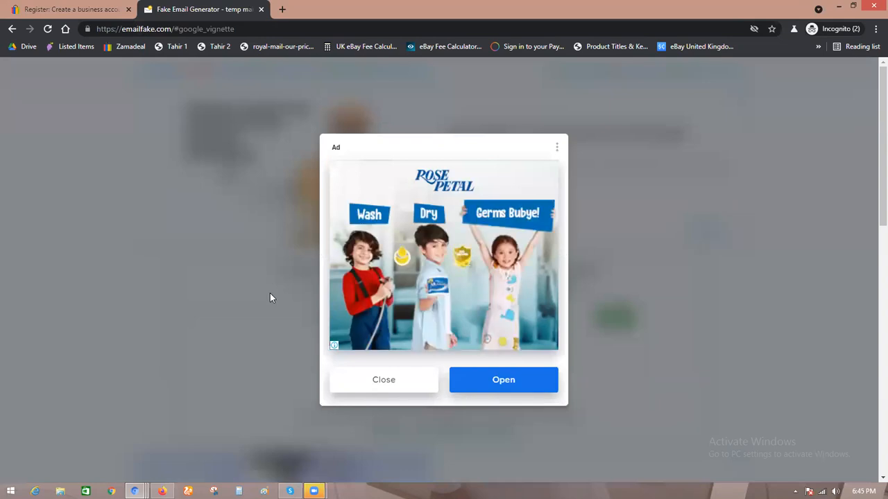
click(271, 298)
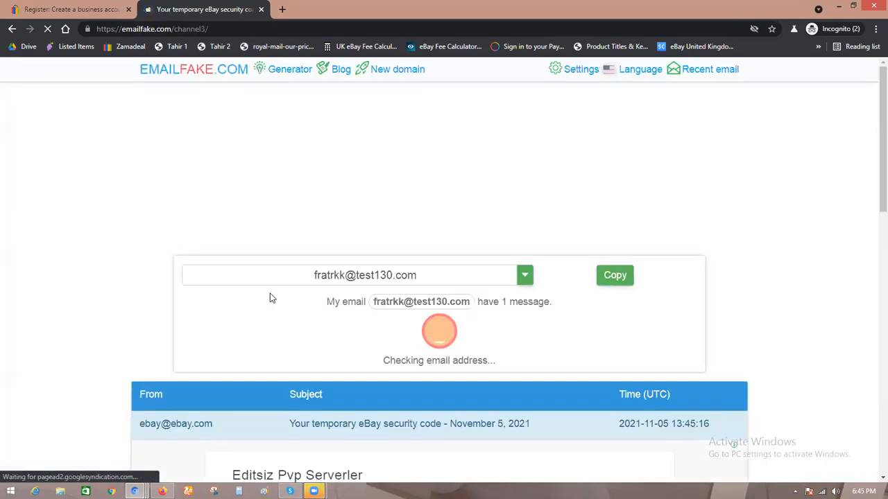
scroll(271, 298, down, 1)
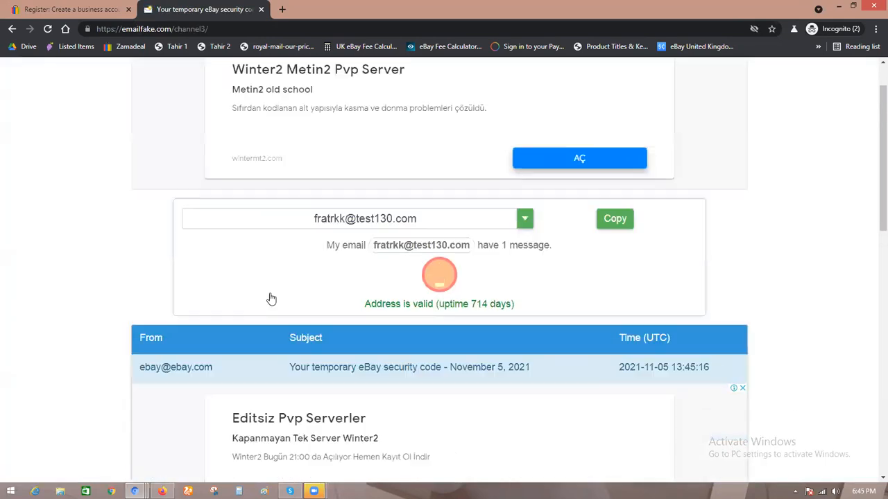
scroll(271, 298, down, 2)
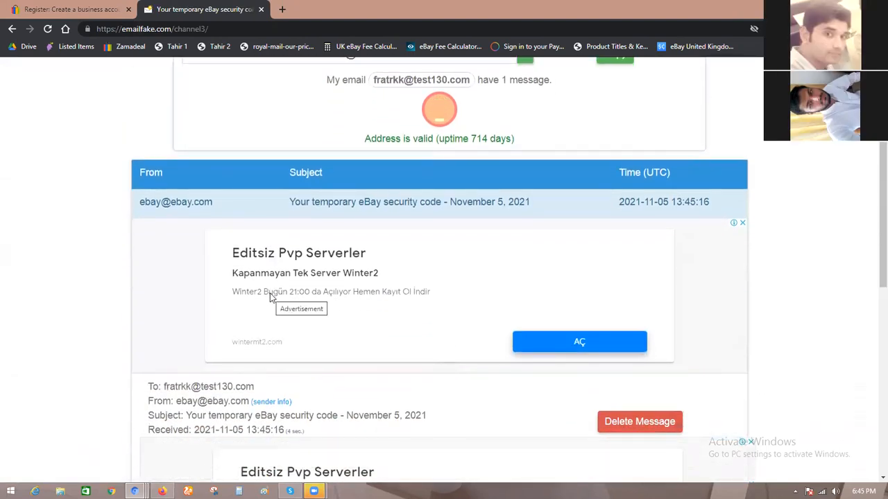
scroll(271, 297, down, 1)
scroll(271, 298, down, 5)
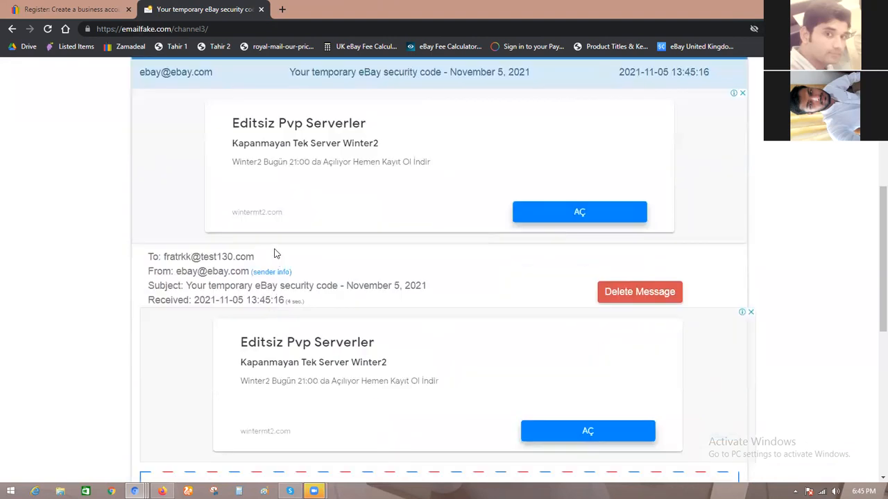
scroll(305, 237, down, 2)
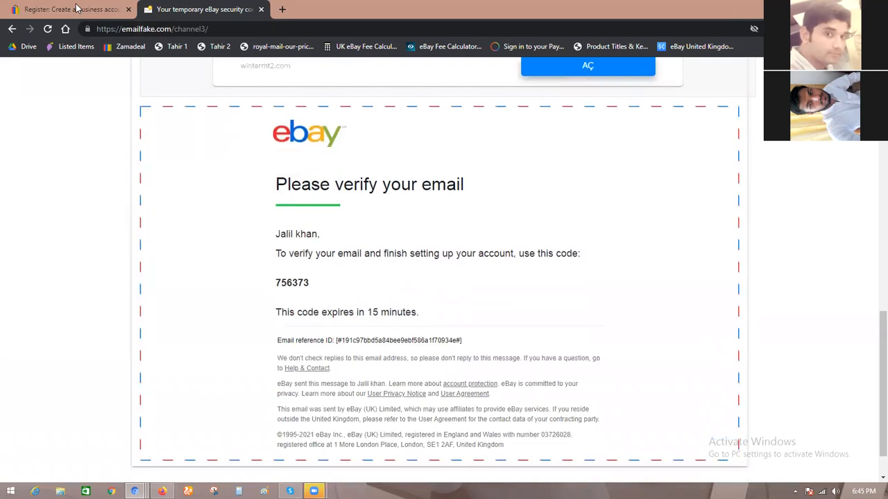
scroll(305, 237, down, 1)
double_click(292, 235)
key(ctrl+c)
Step: Paste the security code into the eBay email verification page and verify it
click(78, 8)
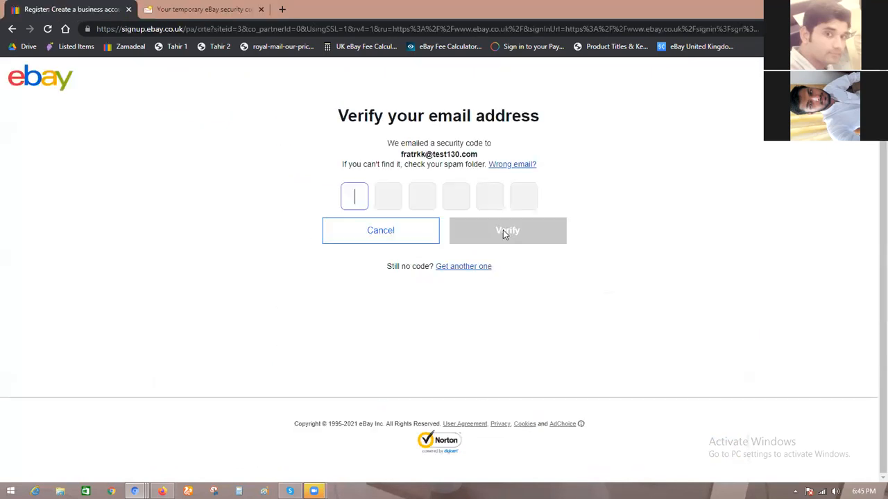
key(ctrl+v)
click(503, 229)
Step: Create the username Hami_786 for the new account and continue
click(406, 213)
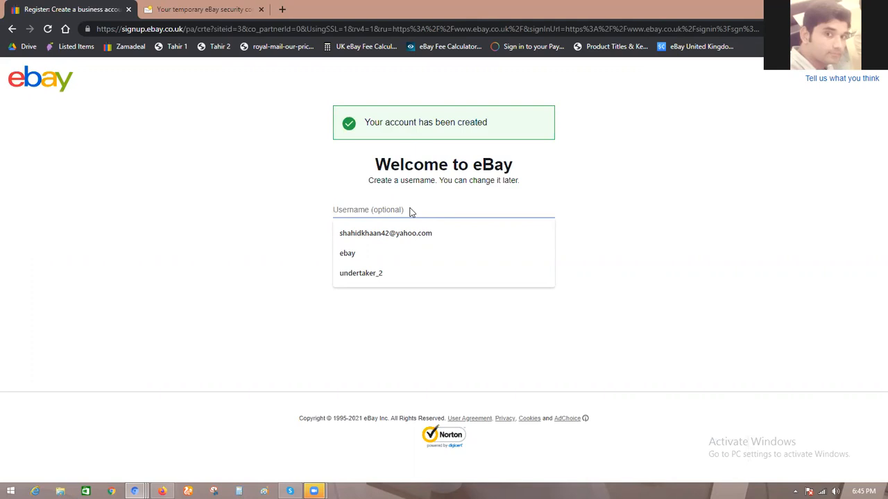
text(Hami)
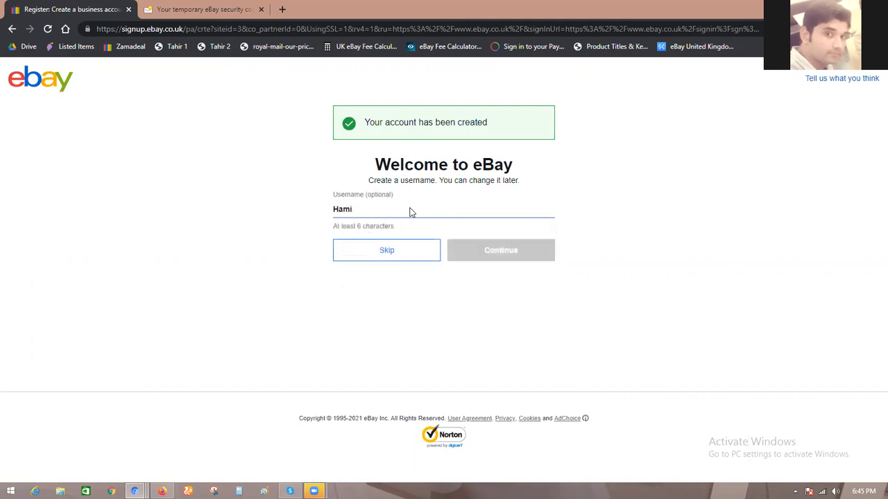
text(_786)
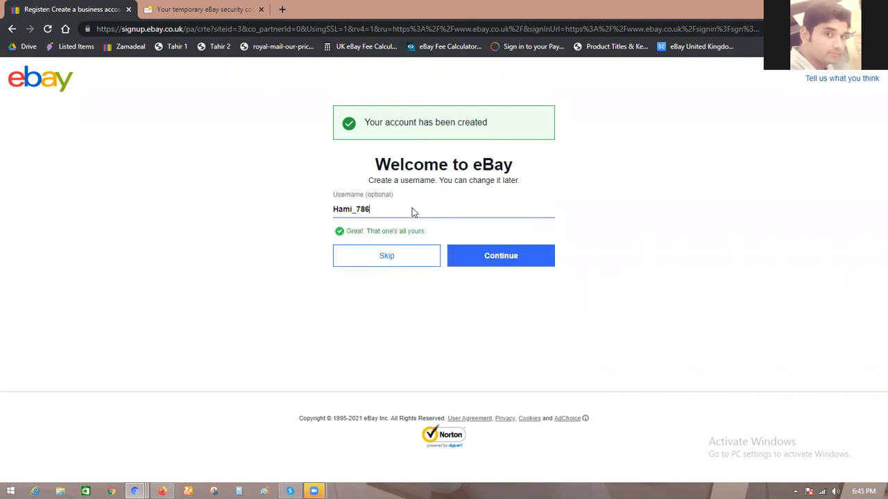
click(501, 255)
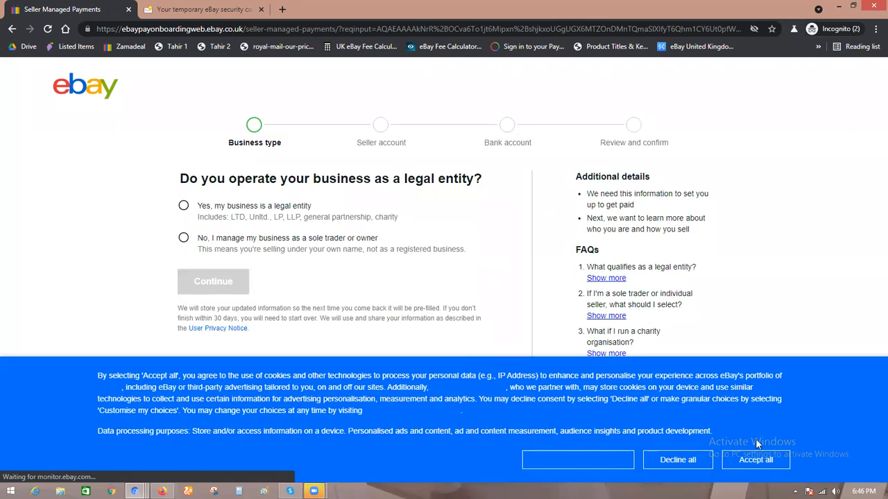
Step: Accept all cookies and declare the business a legal entity of type Company, then continue
click(755, 459)
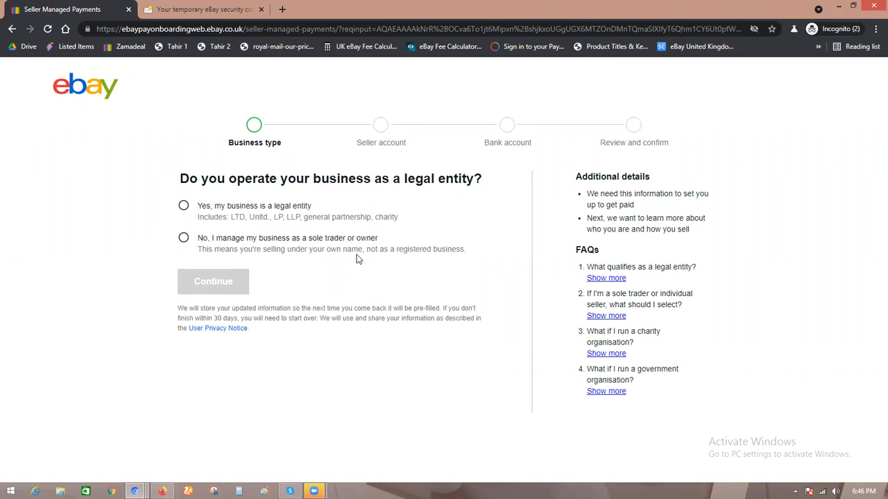
click(183, 206)
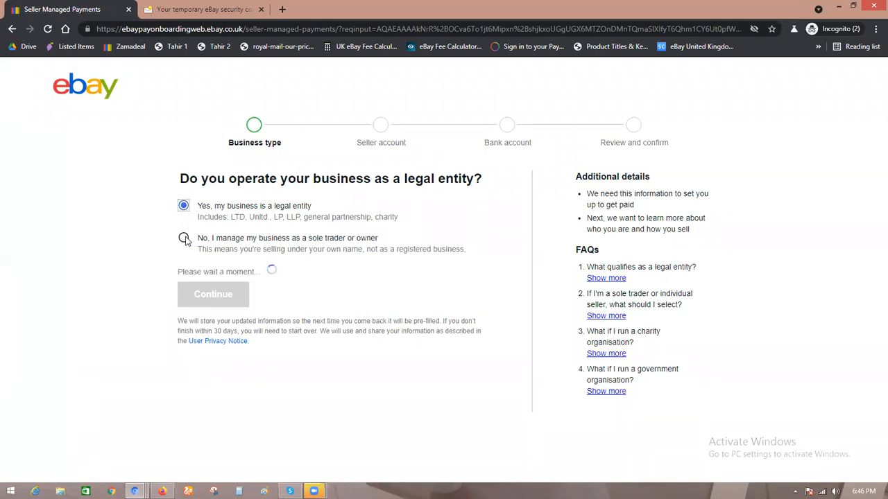
click(184, 239)
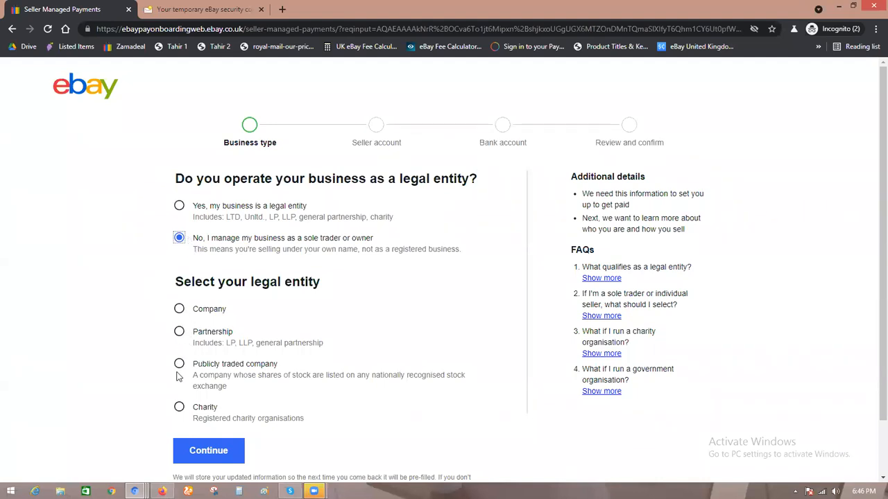
click(179, 206)
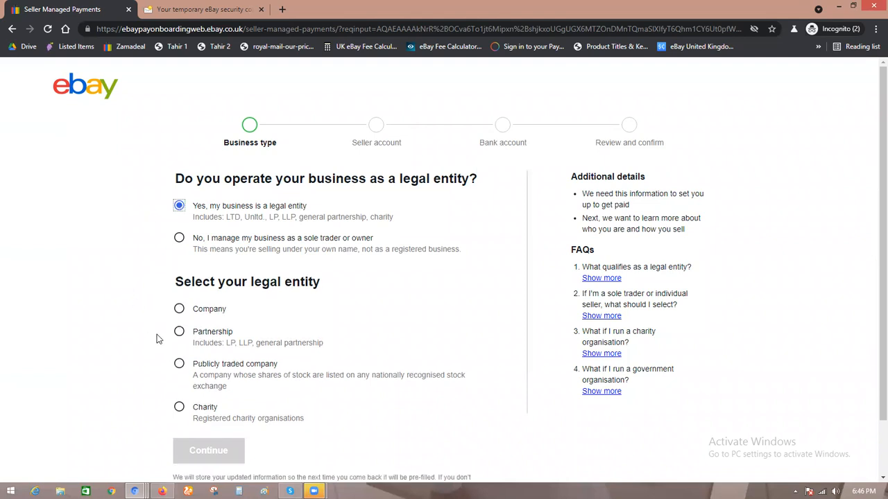
scroll(157, 338, down, 1)
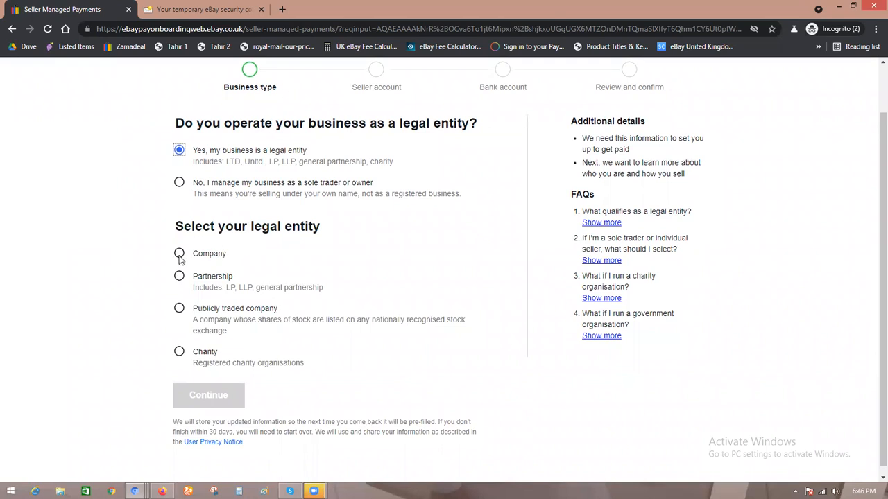
click(179, 255)
click(179, 278)
click(179, 311)
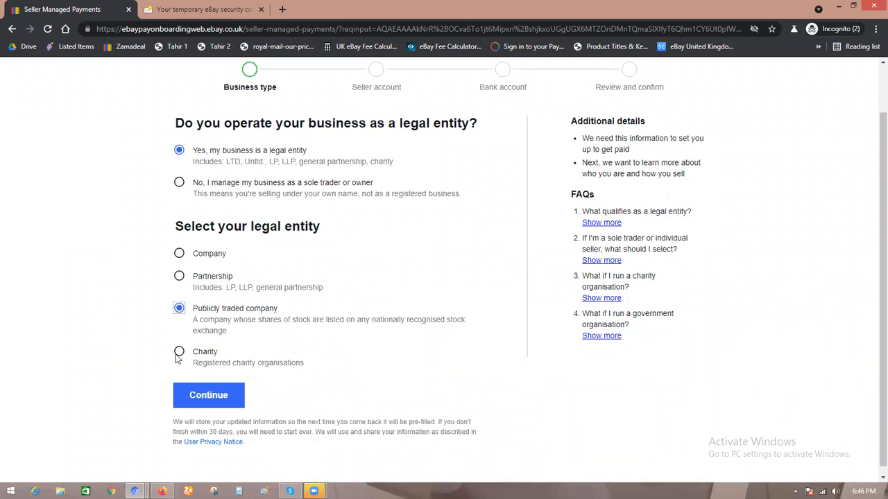
click(180, 352)
click(179, 254)
click(215, 402)
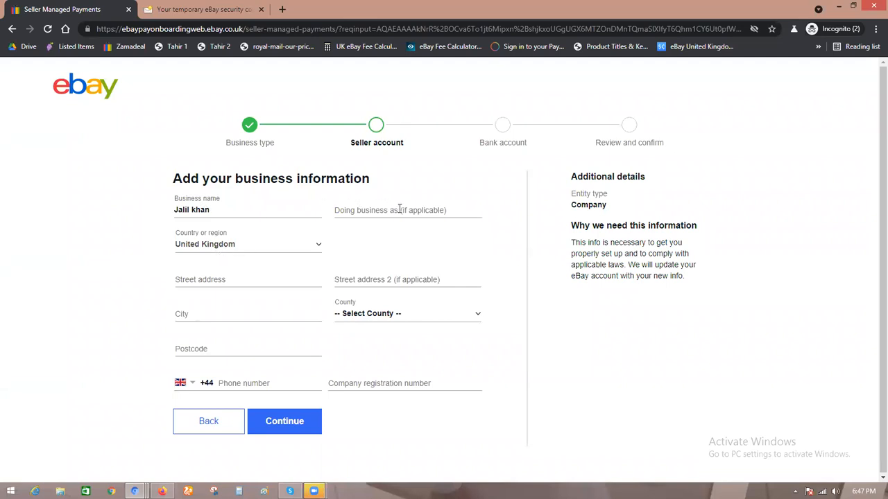
Step: Enter Hw11 as the business postcode
click(439, 209)
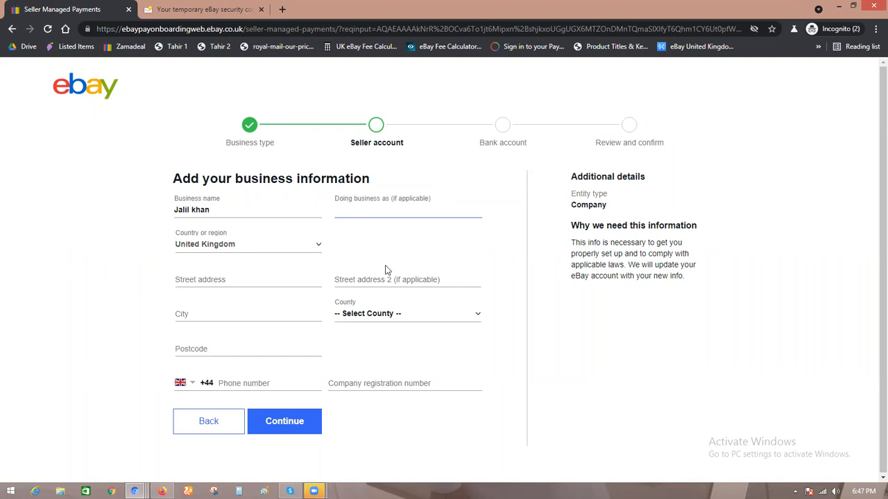
click(233, 278)
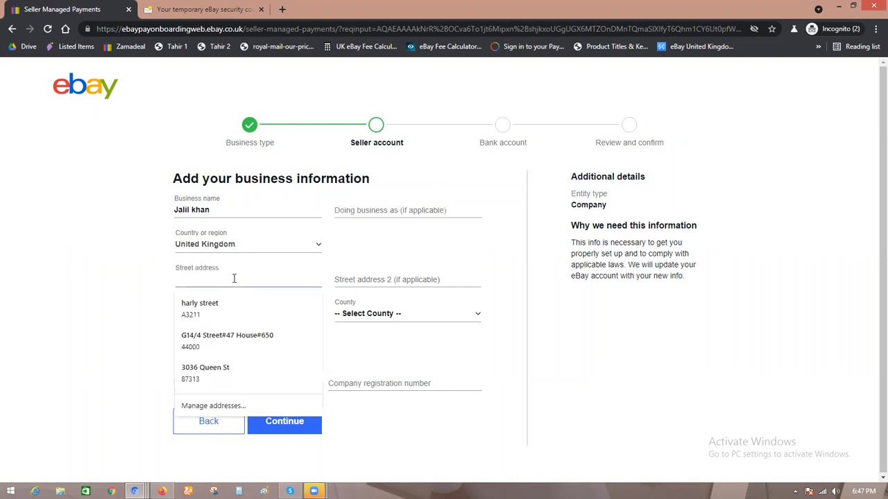
click(122, 278)
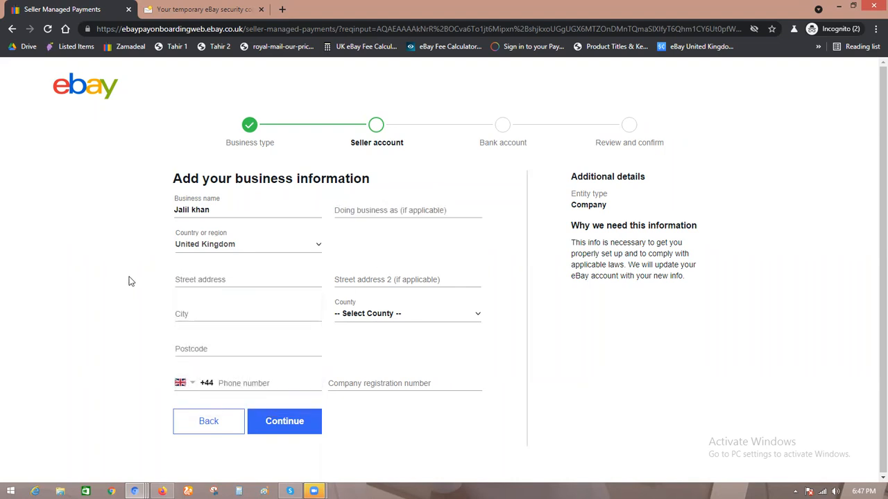
click(193, 314)
click(129, 315)
click(216, 344)
text(H6)
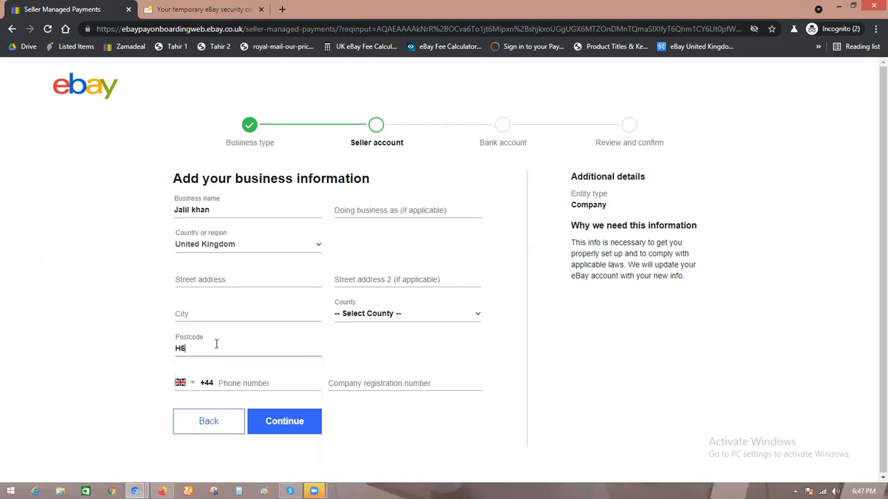
text(w11)
Step: Search the web for a UK post code in a new tab
click(282, 9)
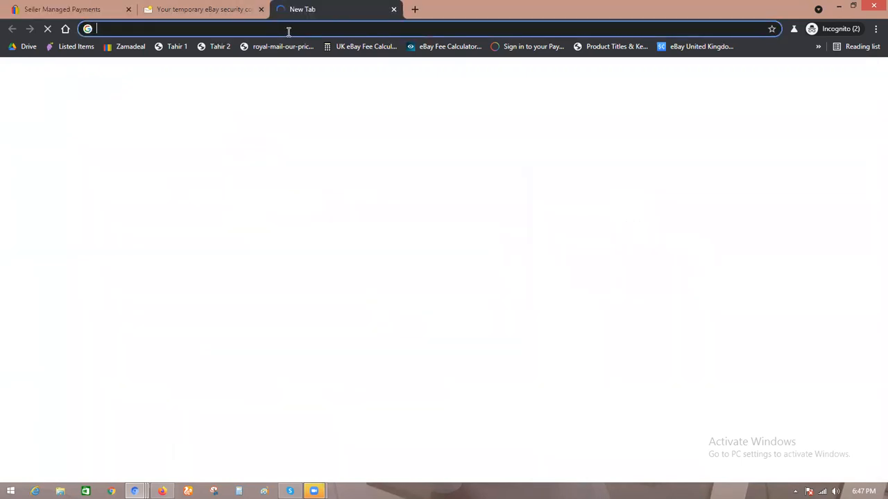
text(UK)
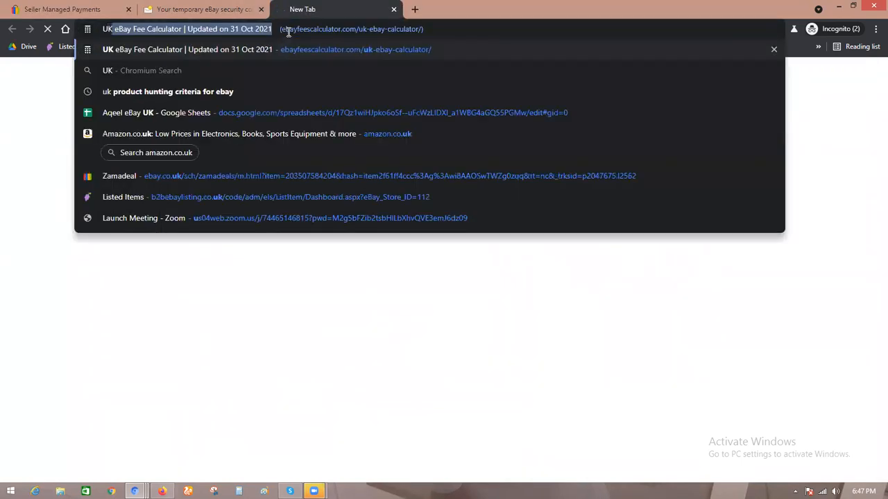
text( post code)
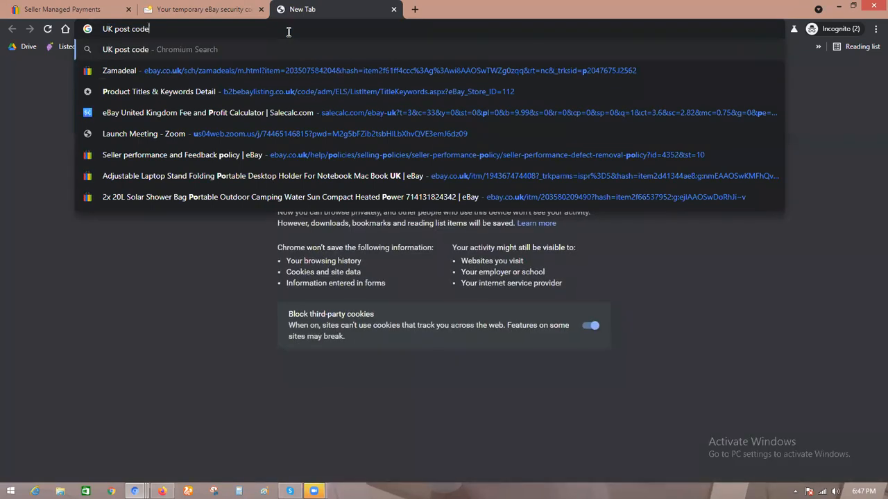
key(Return)
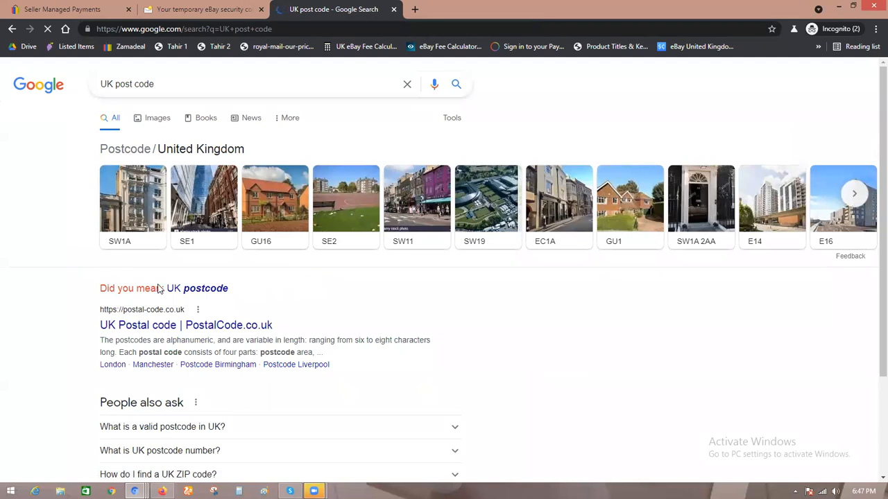
Step: Return to the business information form and replace the postcode with SW1A
click(59, 9)
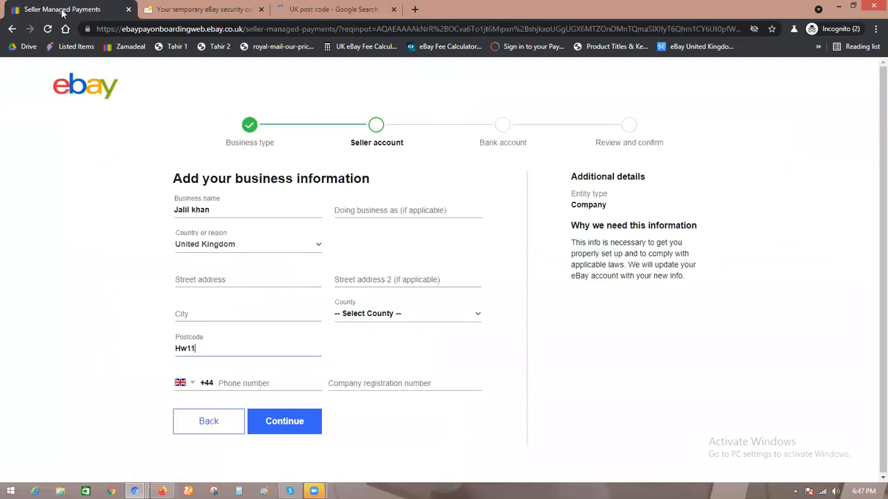
drag(207, 348, 167, 361)
text(SW1A)
Step: Select Kent as the business county
click(204, 314)
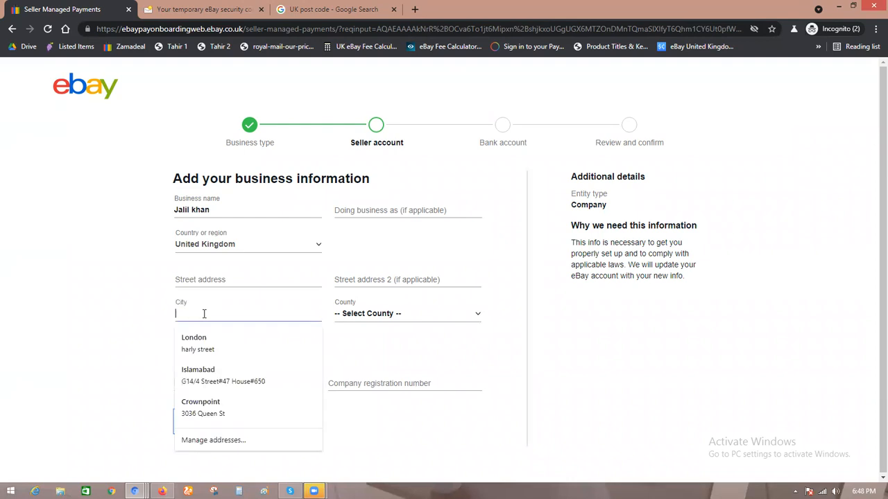
click(387, 313)
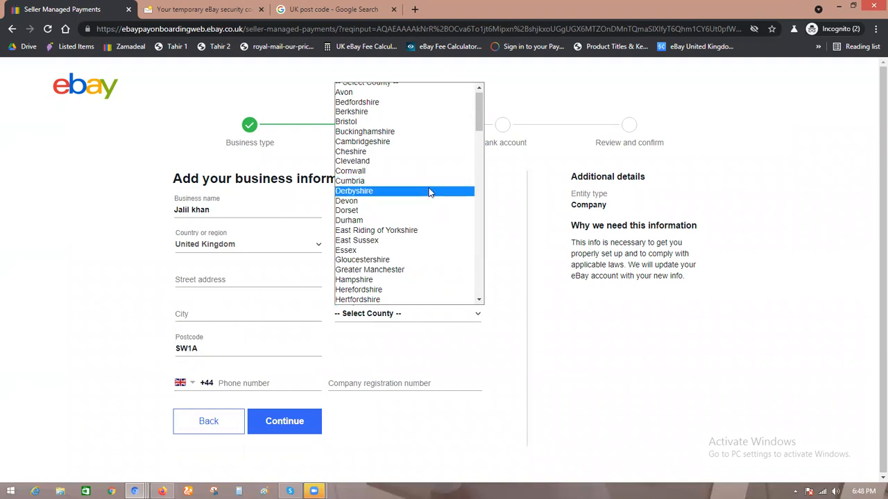
drag(478, 121, 488, 293)
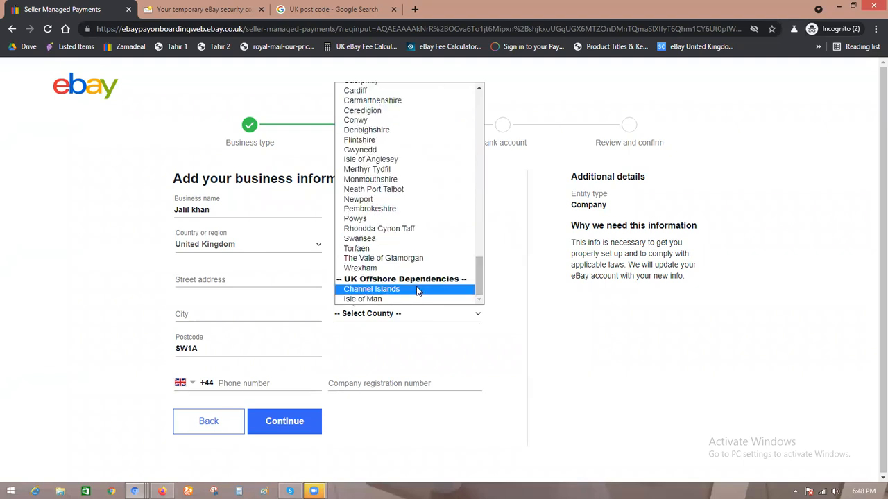
drag(483, 273, 488, 131)
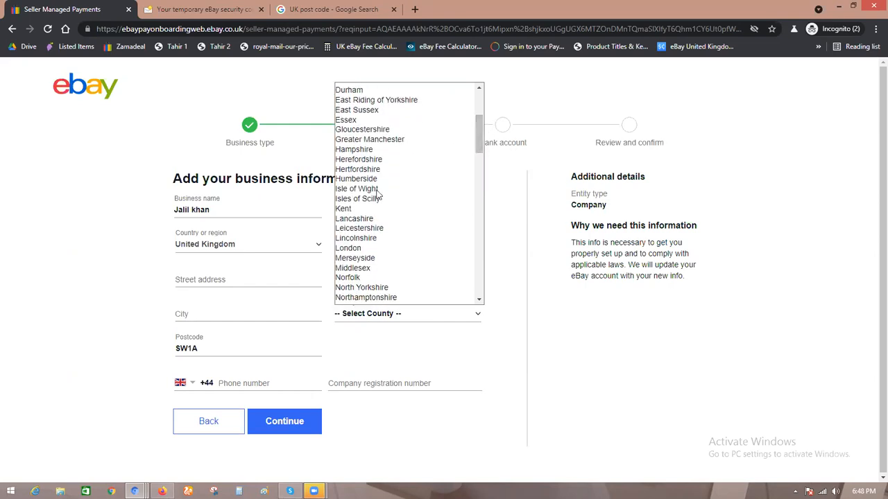
click(347, 212)
Step: Enter London as the city and pick the saved London address suggestion
click(195, 310)
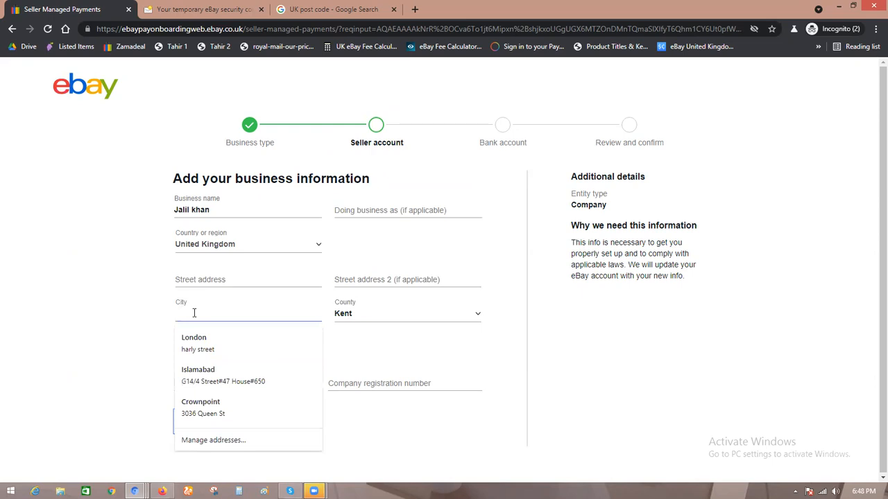
text(lo)
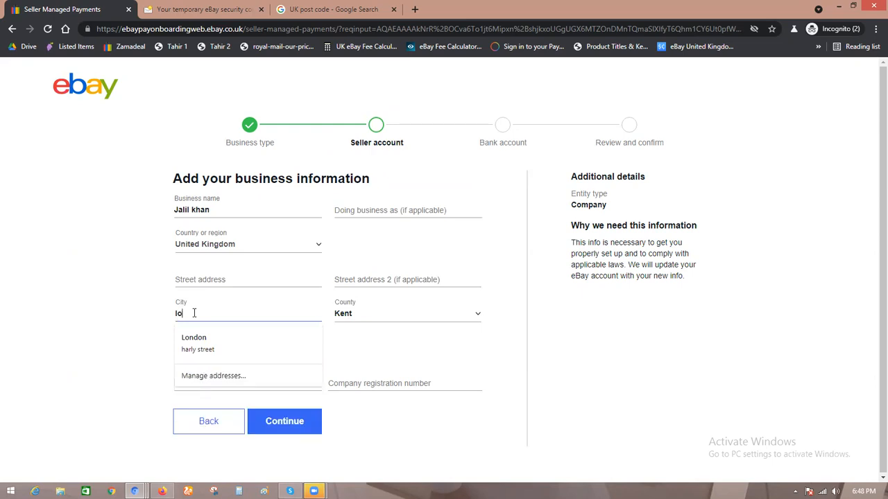
text(ndon)
key(Down)
key(Return)
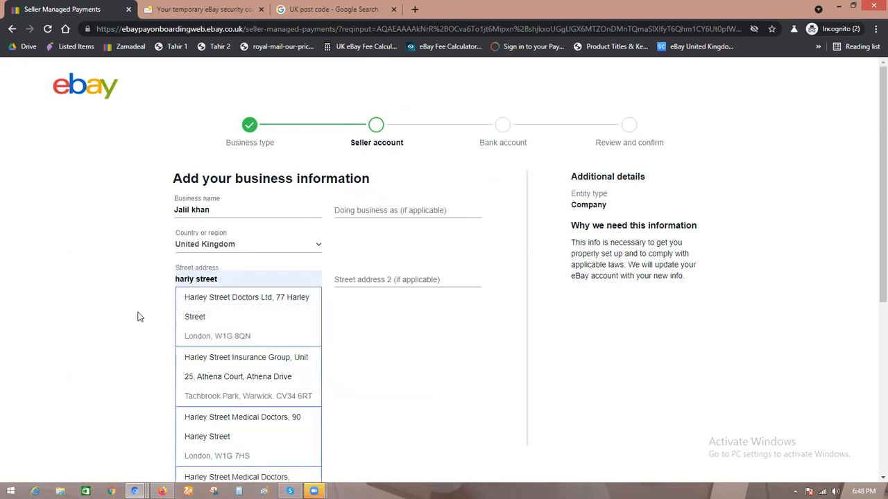
click(192, 304)
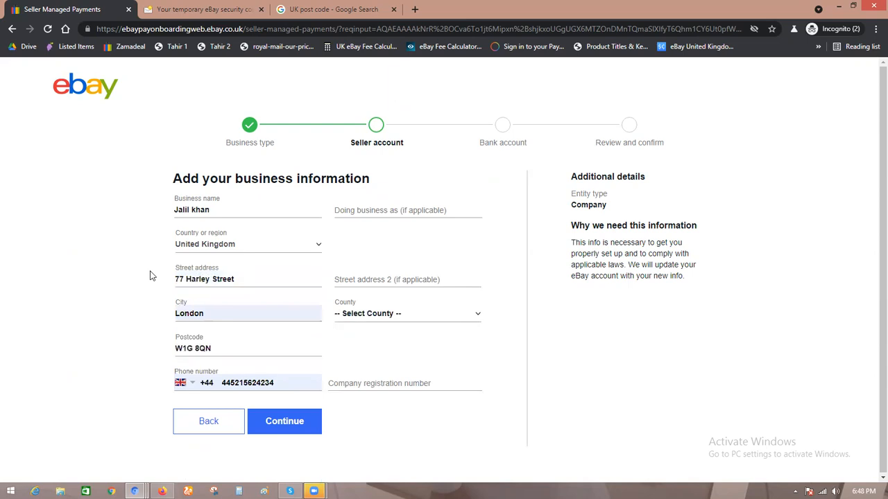
click(402, 313)
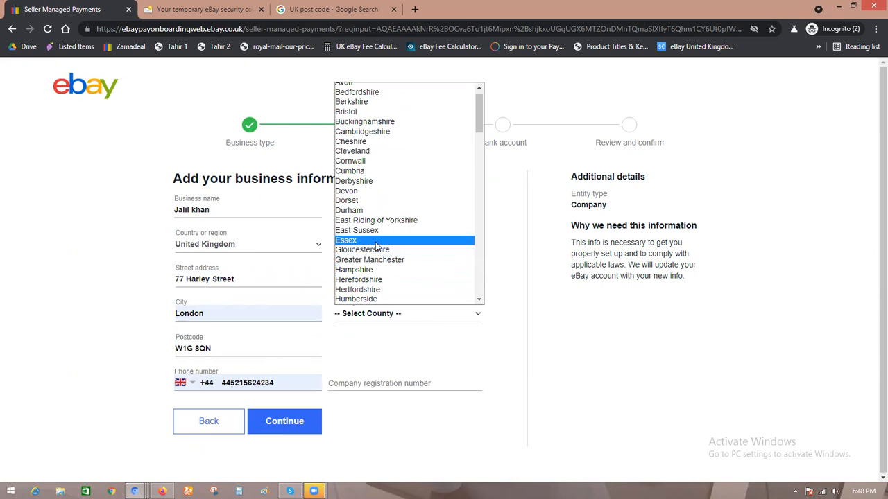
click(375, 242)
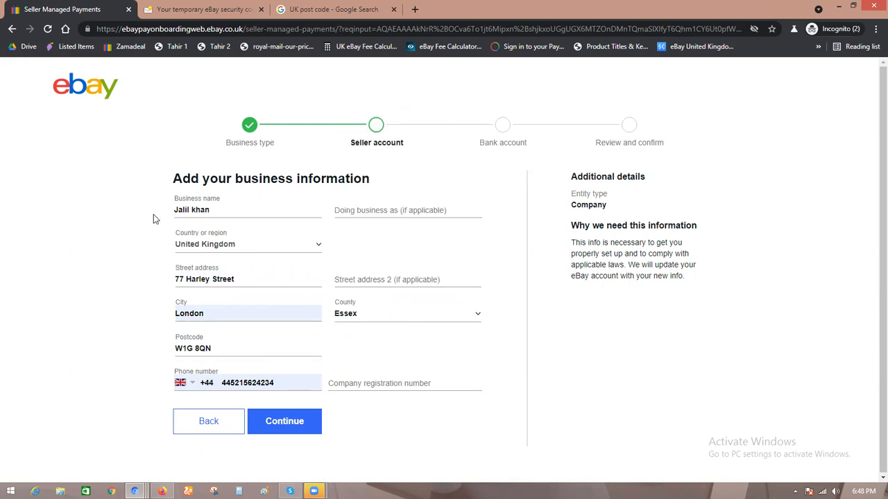
Step: Try to continue past the business information form, and change the last digit of the phone number to 5
click(283, 421)
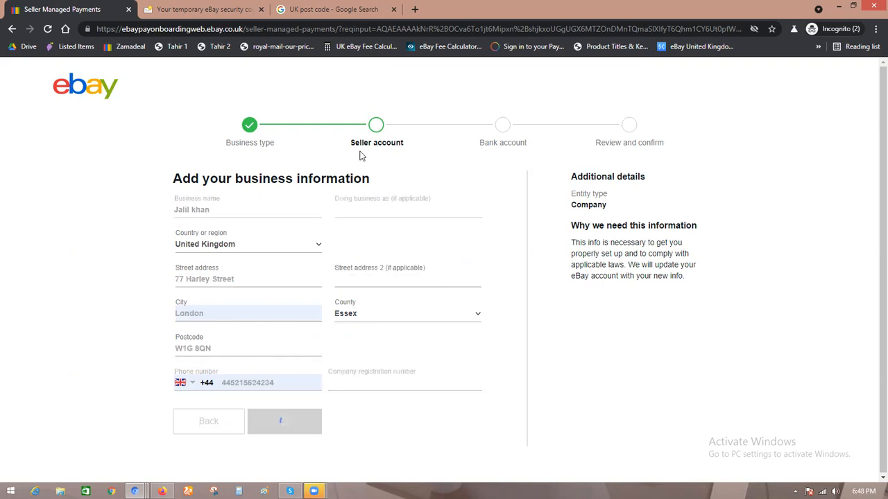
click(394, 381)
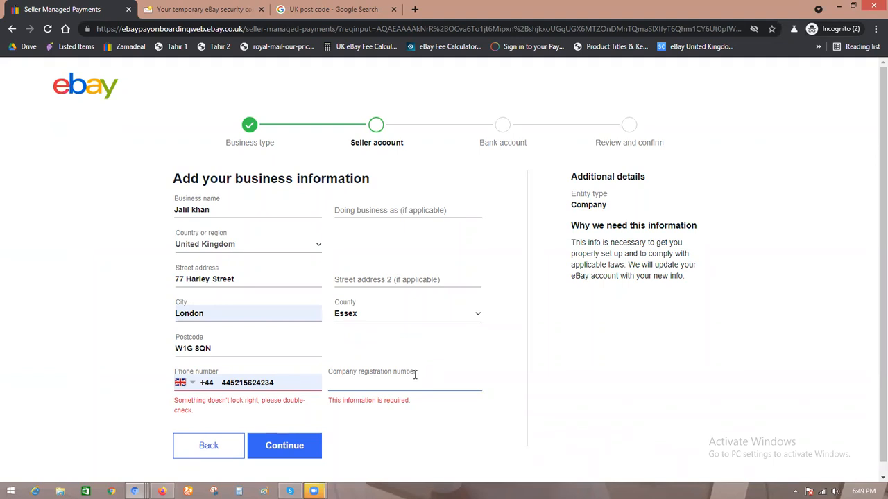
click(284, 382)
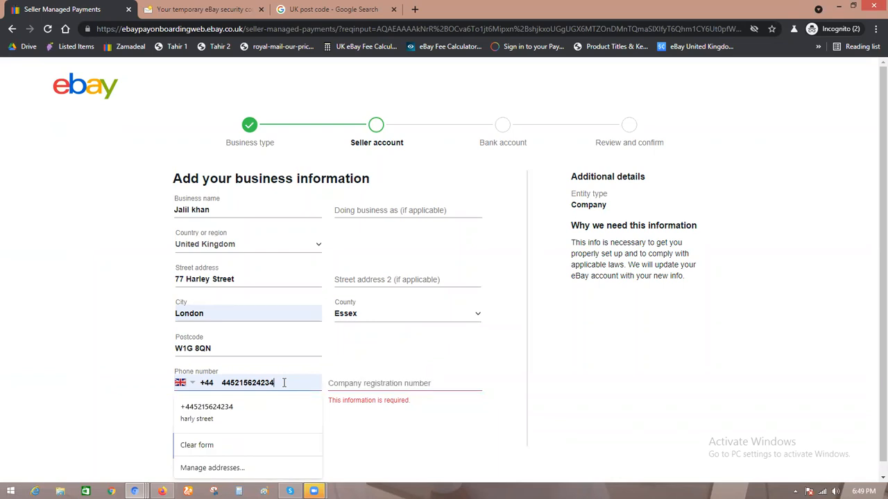
key(BackSpace)
text(5)
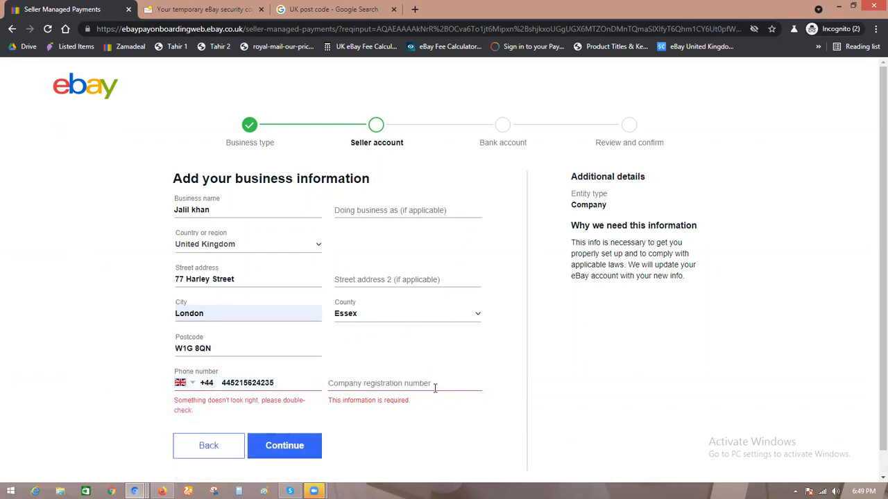
click(433, 383)
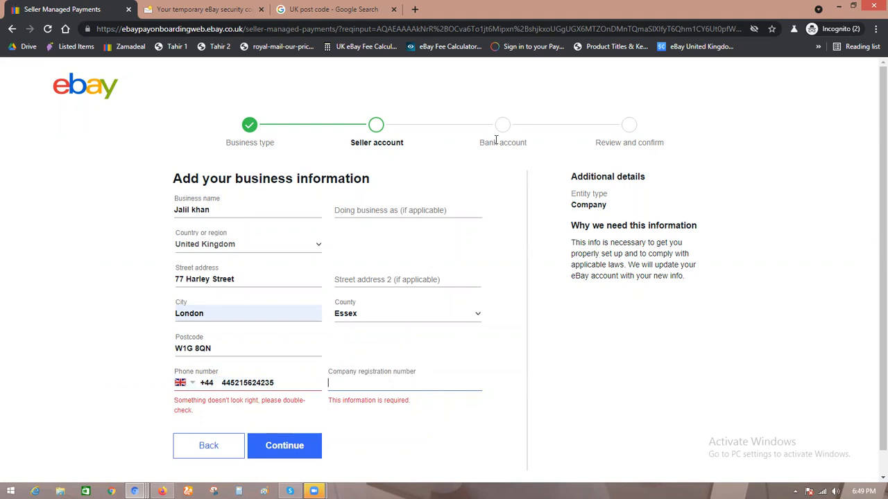
drag(479, 142, 532, 142)
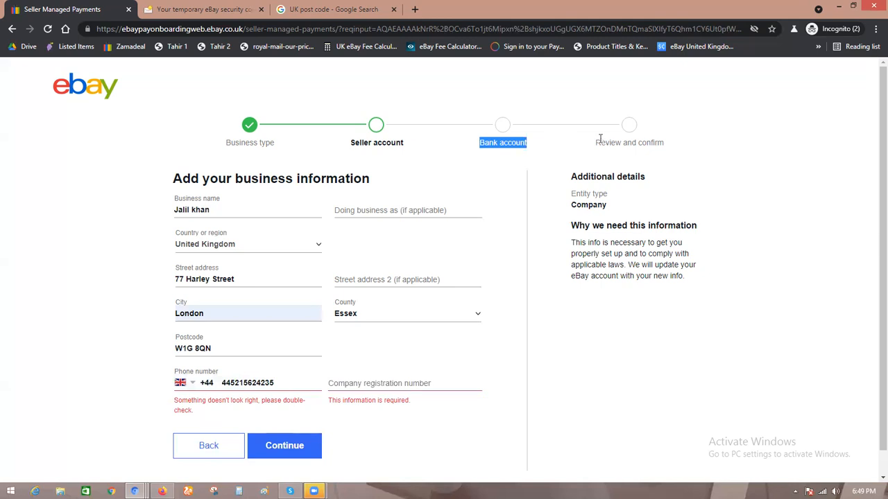
drag(597, 141, 663, 143)
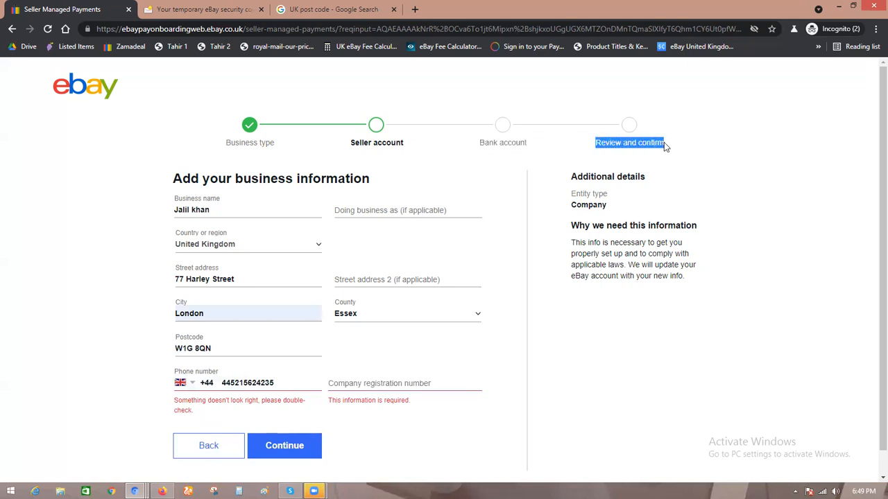